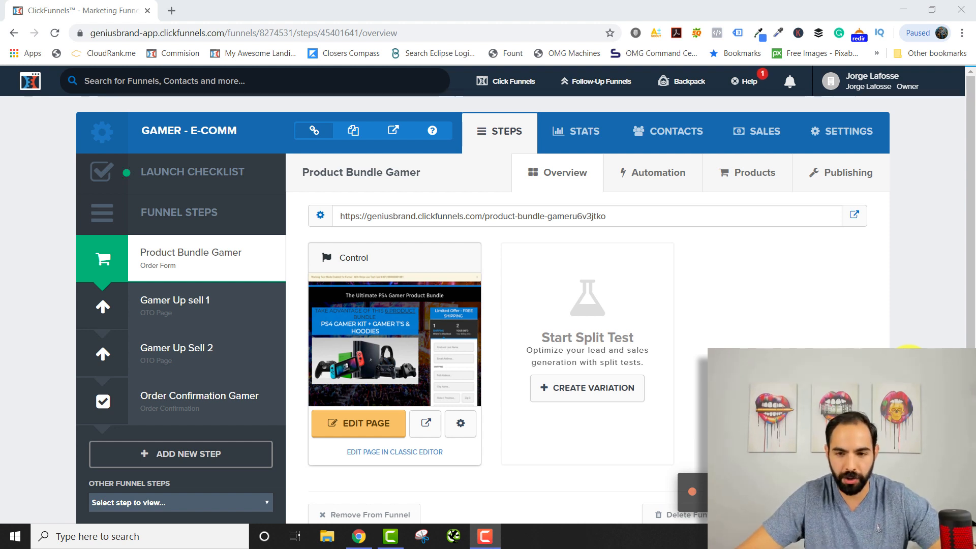
# - Open the products of the Product Bundle Gamer order form and start adding a new product
pyautogui.click(848, 358)
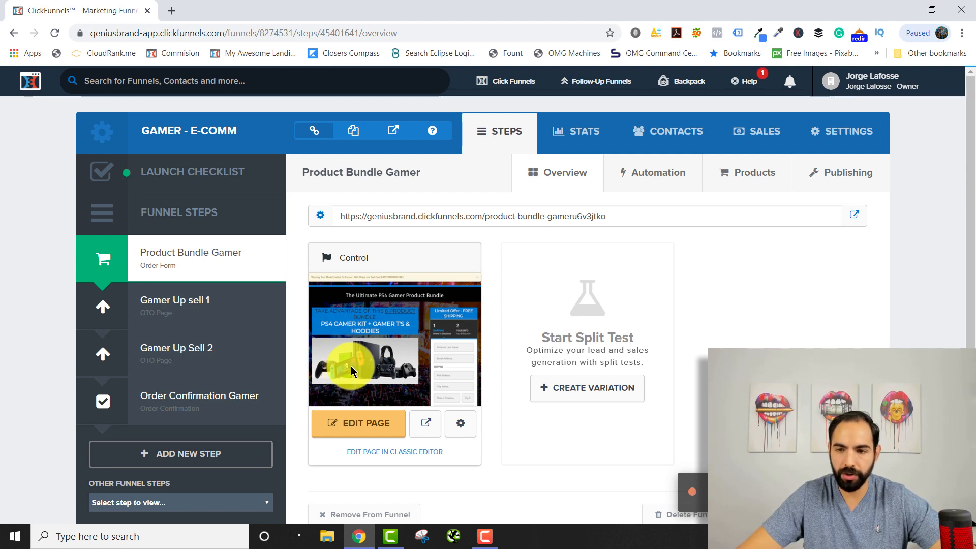
pyautogui.click(742, 177)
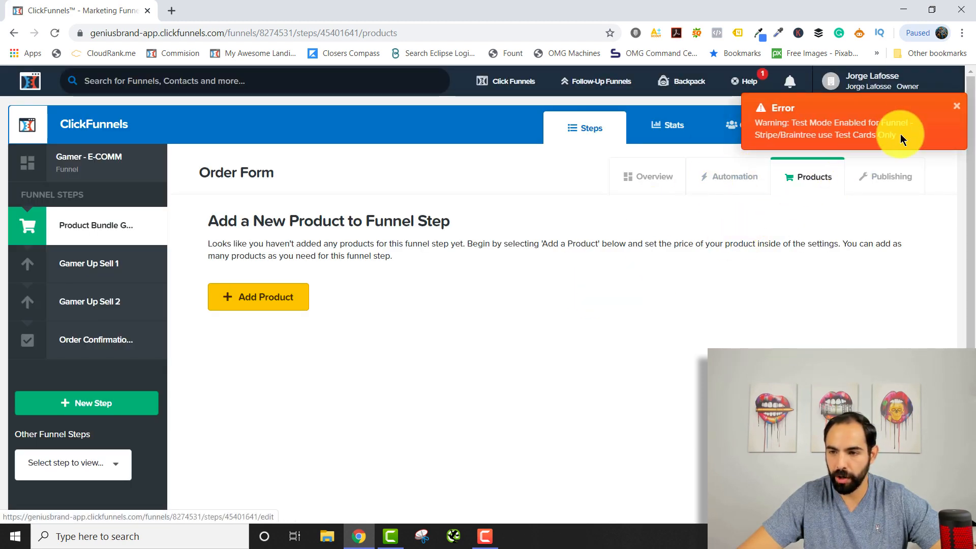
pyautogui.click(955, 106)
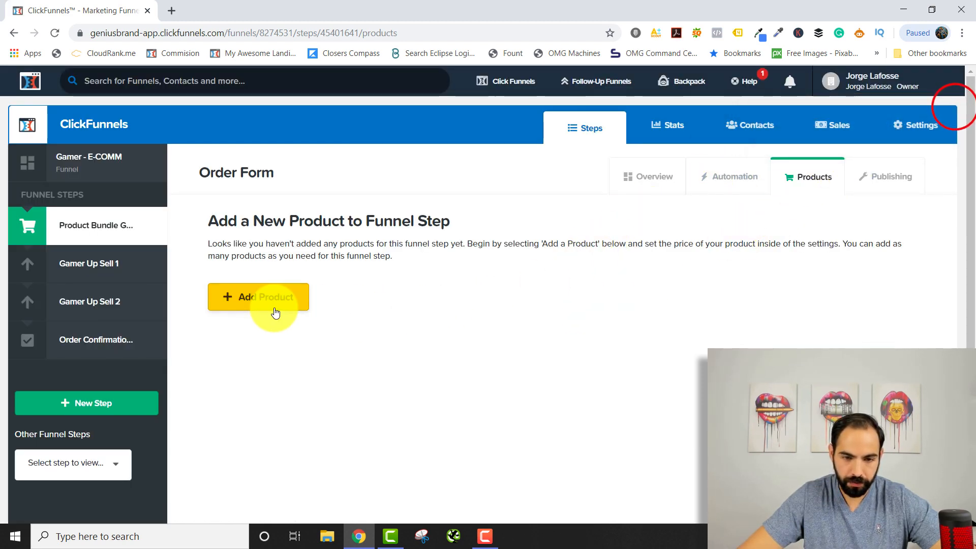
pyautogui.click(247, 304)
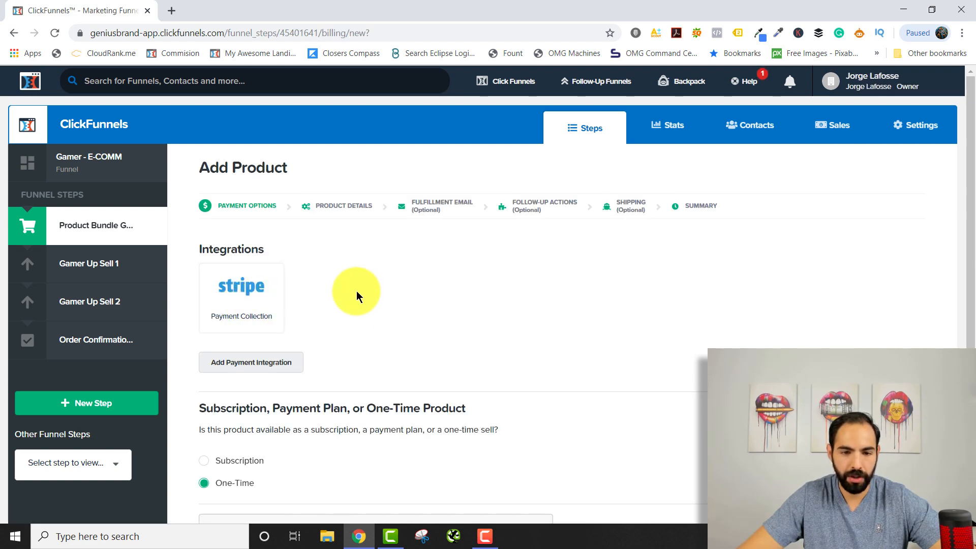
# - Select Stripe as the payment integration with the One-Time option, and continue to the product details
pyautogui.click(251, 300)
pyautogui.click(250, 303)
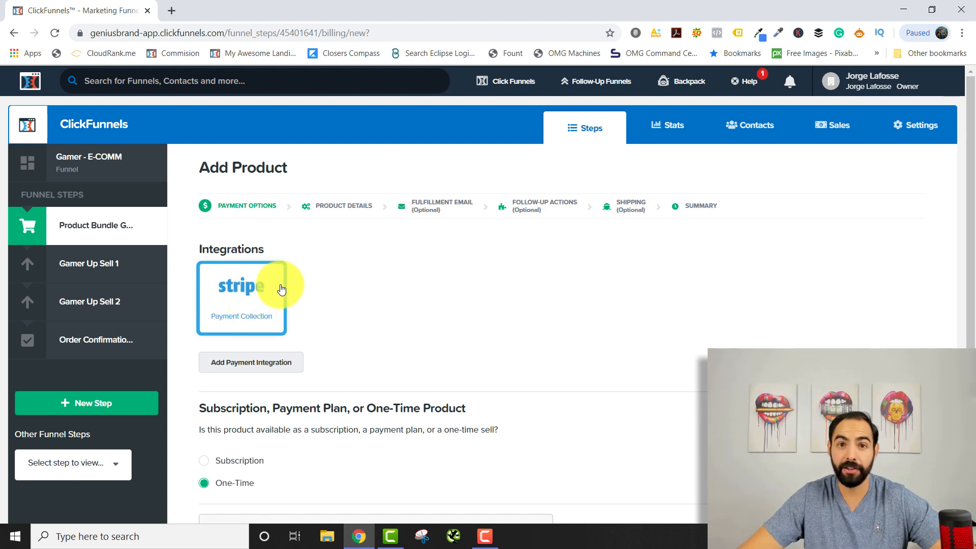
pyautogui.click(250, 286)
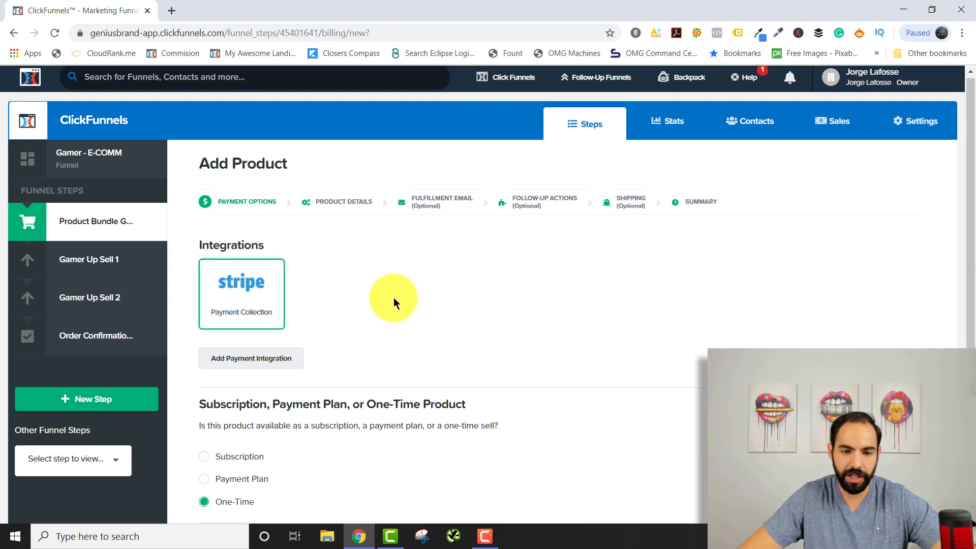
pyautogui.scroll(-4, 392, 297)
pyautogui.scroll(4, 391, 298)
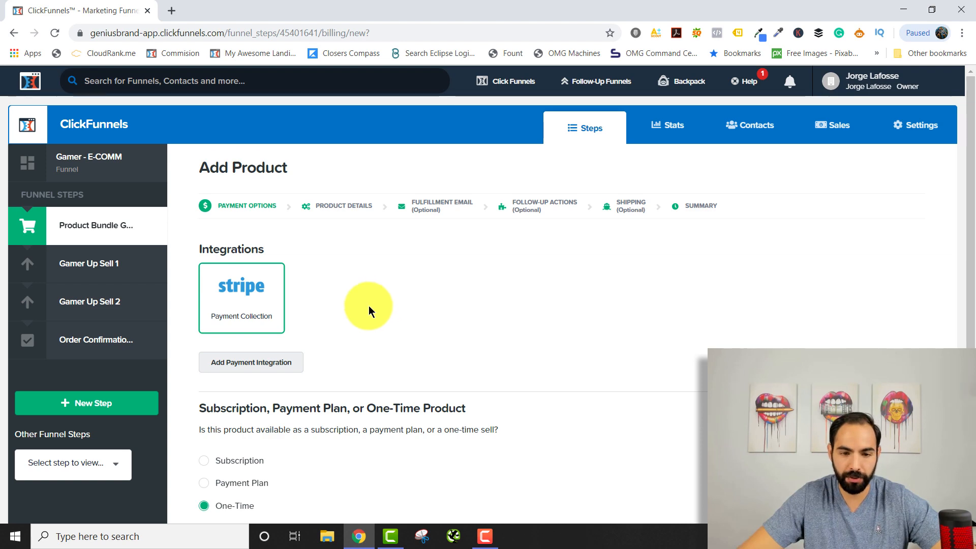
pyautogui.scroll(-5, 368, 306)
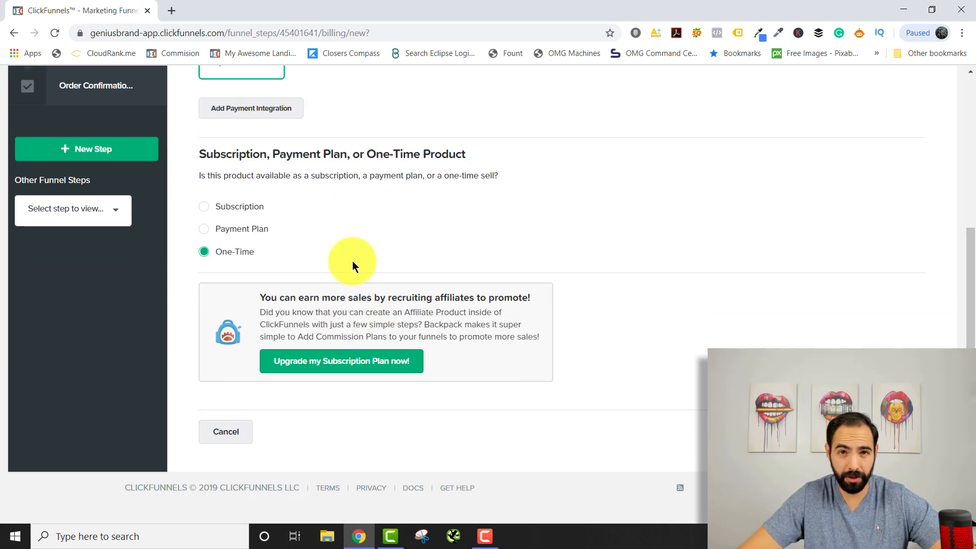
pyautogui.scroll(3, 351, 262)
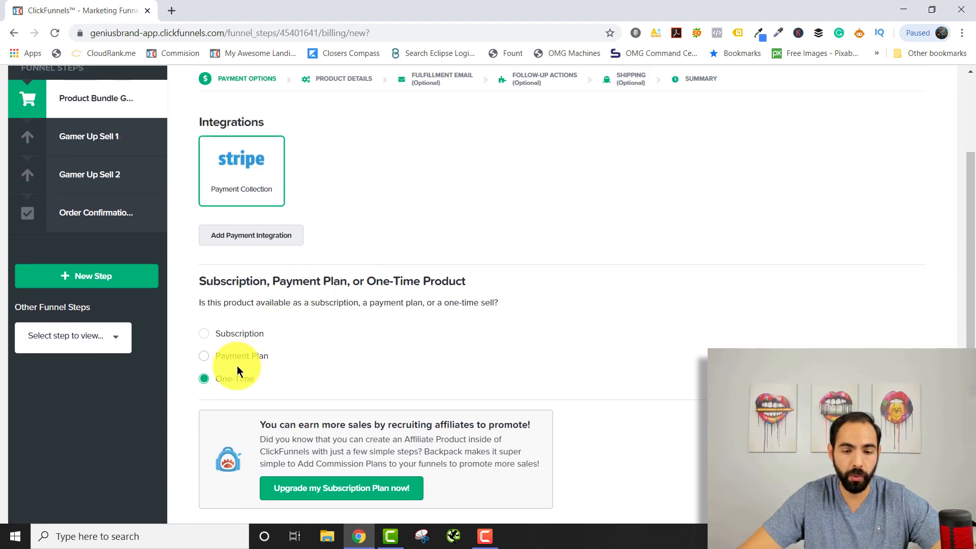
pyautogui.click(229, 380)
pyautogui.scroll(-3, 353, 371)
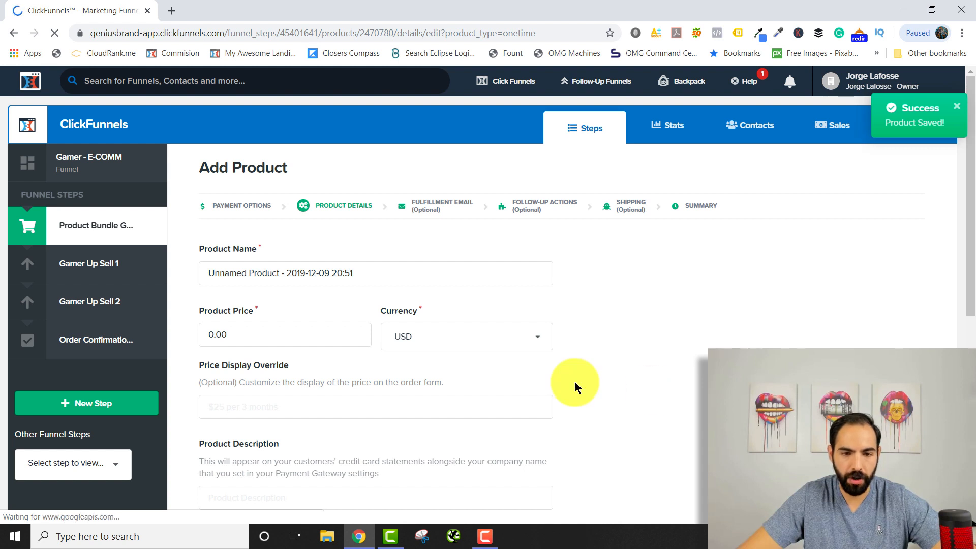
# - Name the product "PC Bundle" and set its price to 997 in USD
pyautogui.tripleClick(407, 273)
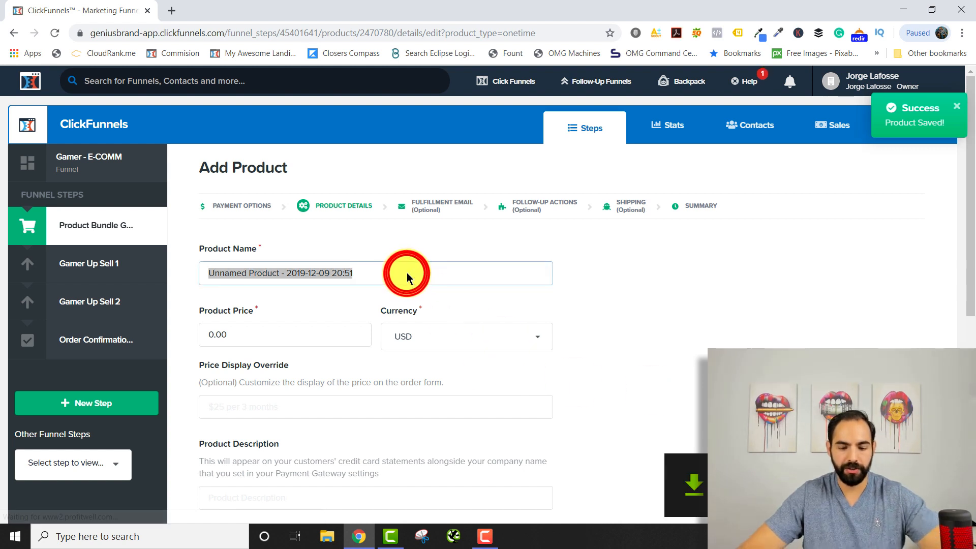
pyautogui.write('PC')
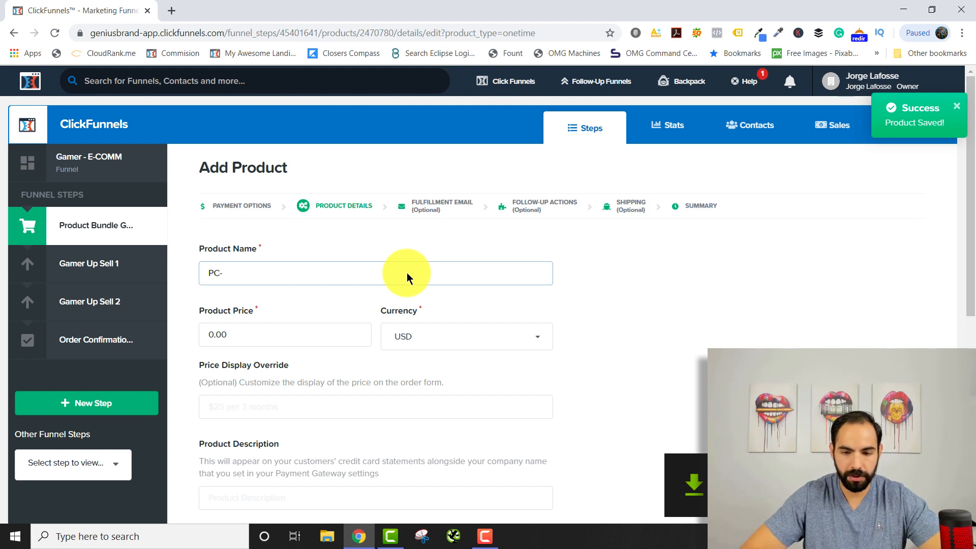
pyautogui.write(' Bundle')
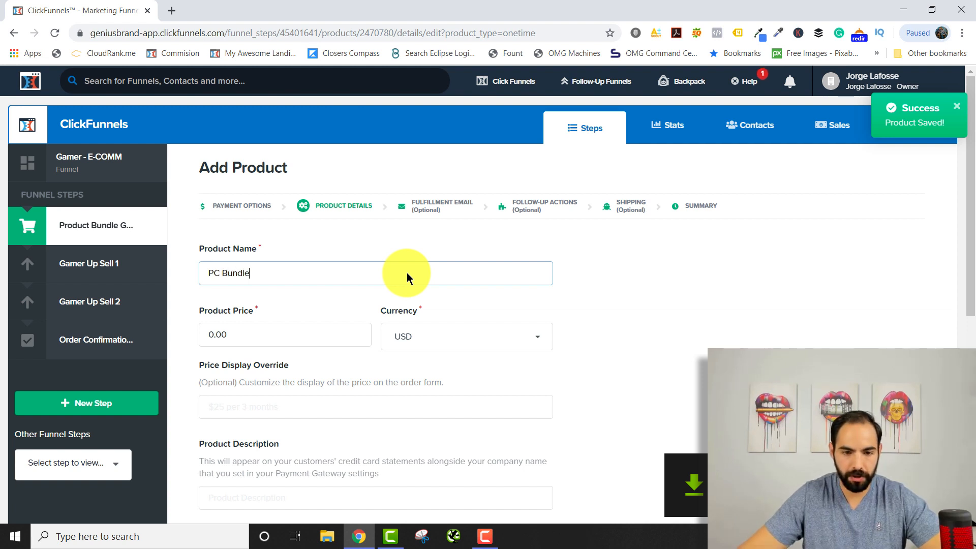
pyautogui.tripleClick(281, 332)
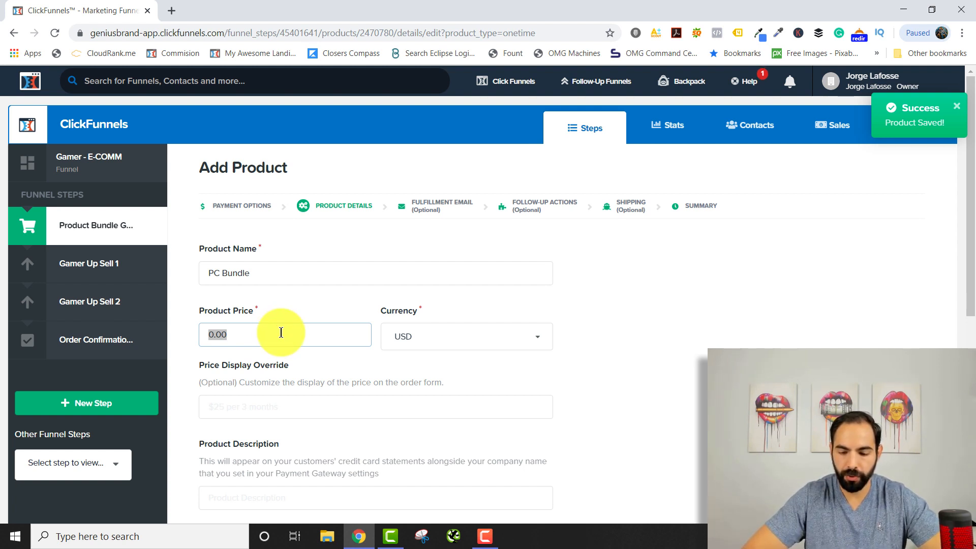
pyautogui.write('997')
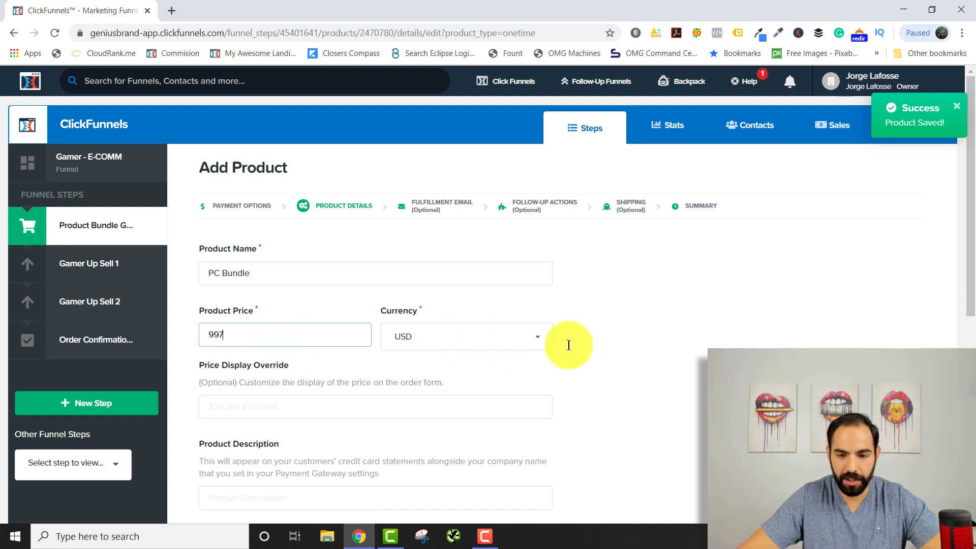
pyautogui.click(641, 345)
# - Examine the optional product details: price display override, product description, bump product and quantity limit
pyautogui.scroll(-1, 614, 356)
pyautogui.scroll(-2, 614, 354)
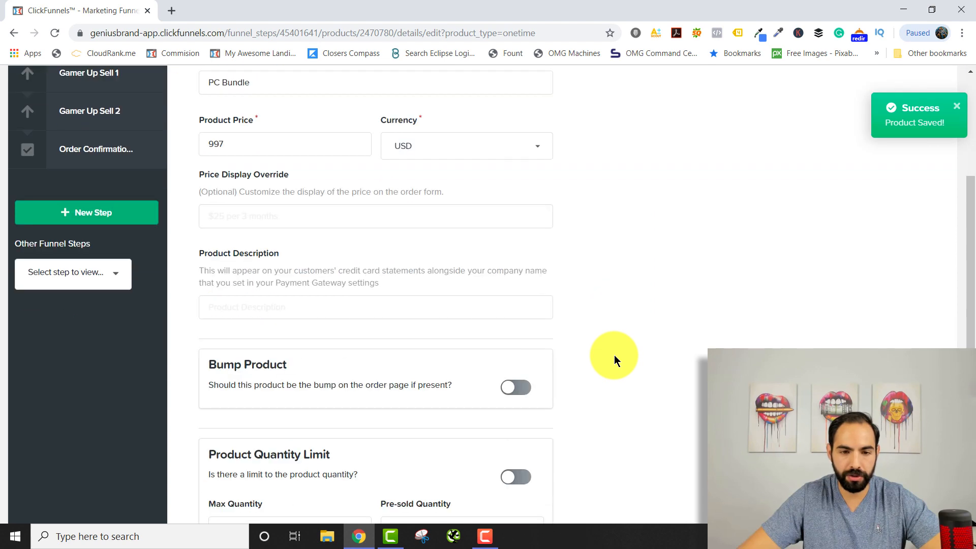
pyautogui.scroll(1, 614, 355)
pyautogui.click(329, 345)
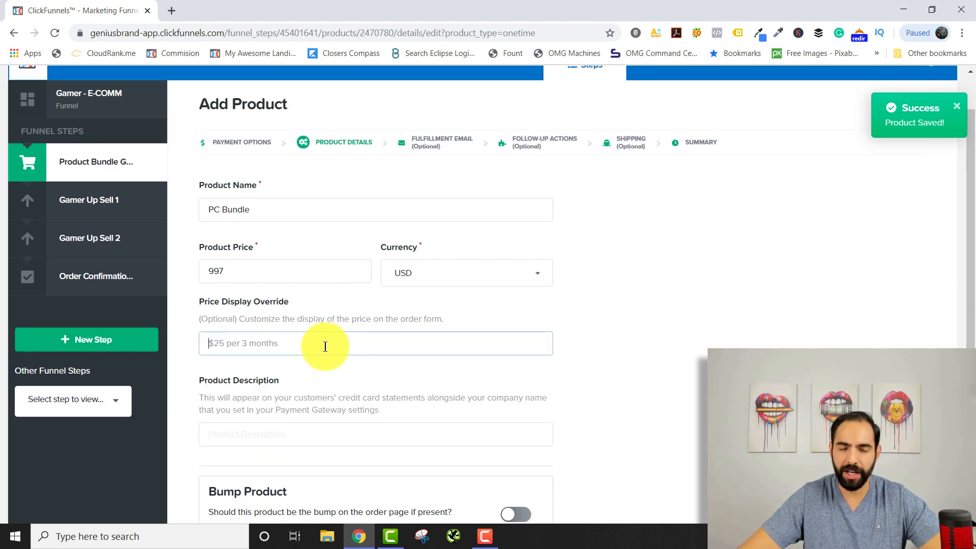
pyautogui.click(579, 347)
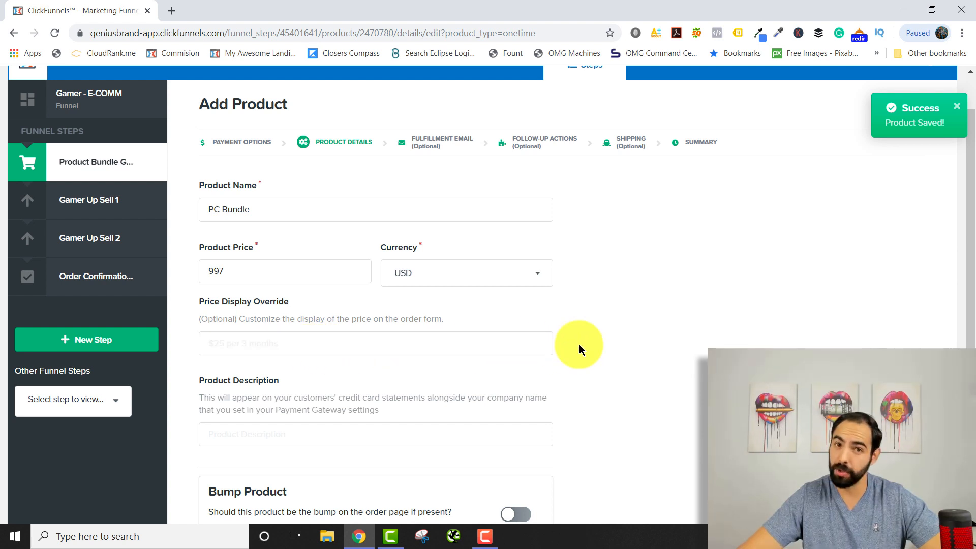
pyautogui.scroll(-4, 580, 350)
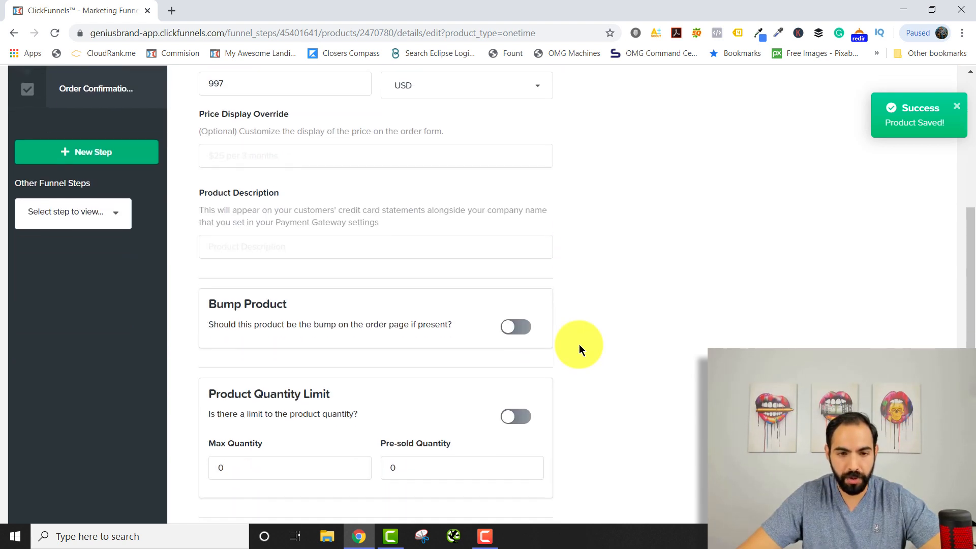
pyautogui.scroll(3, 625, 344)
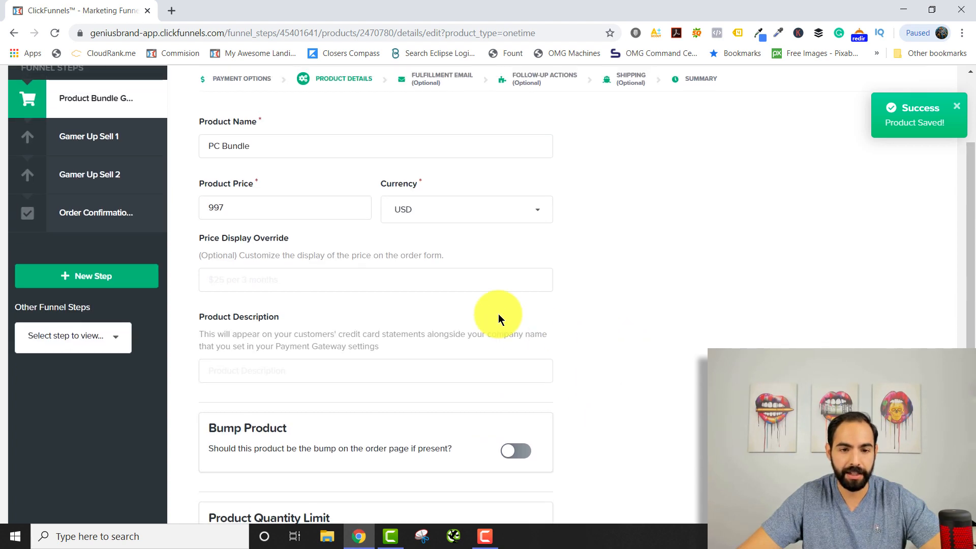
pyautogui.scroll(-4, 620, 360)
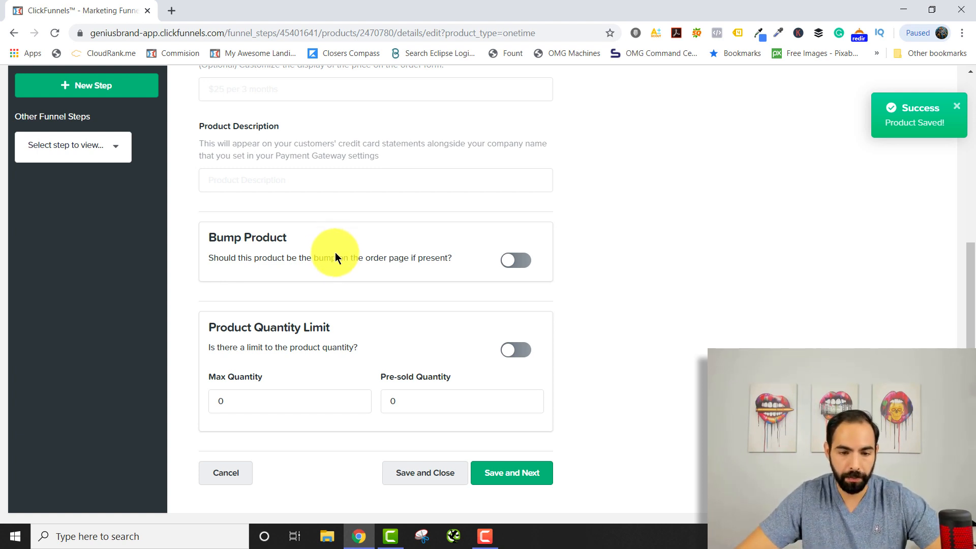
pyautogui.scroll(-1, 345, 297)
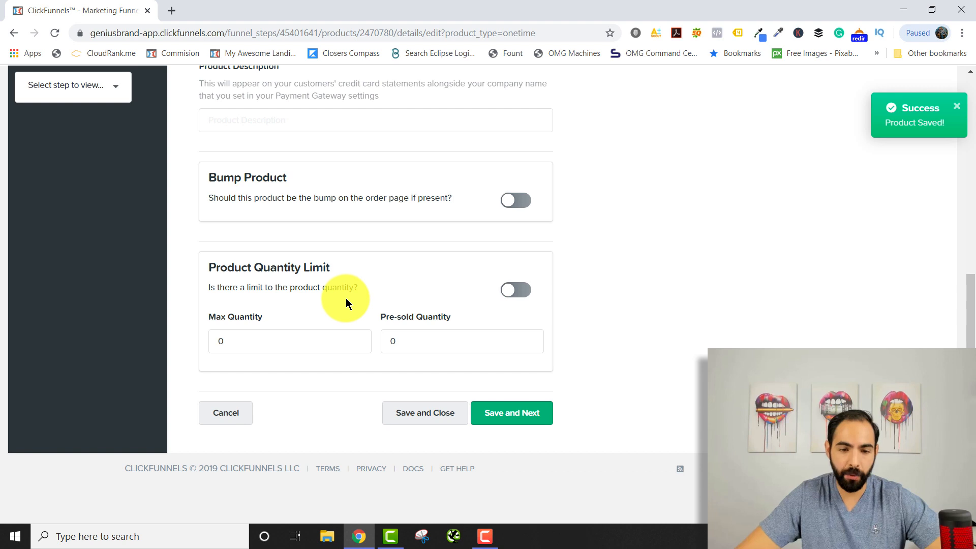
# - Set the product's max quantity to 50, save the details and continue to the fulfillment email
pyautogui.doubleClick(244, 338)
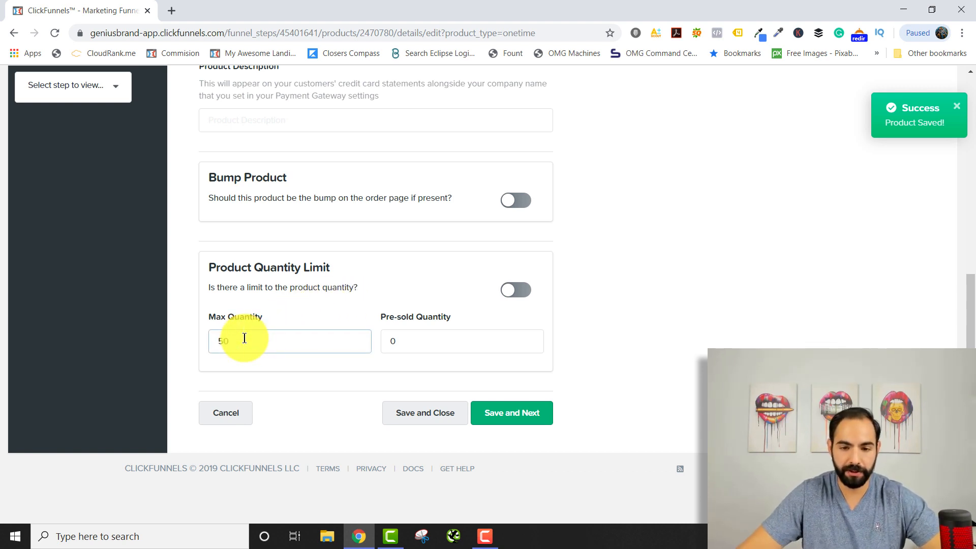
pyautogui.click(613, 314)
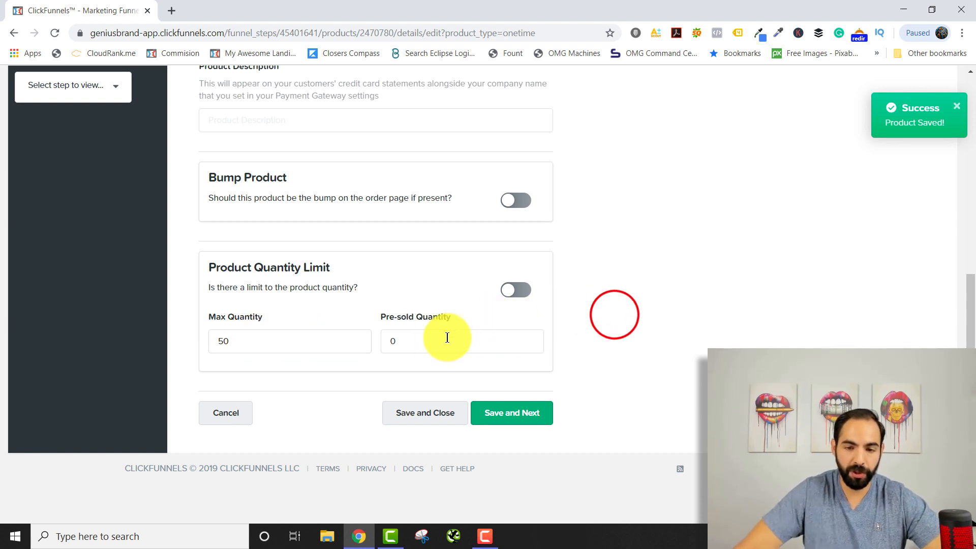
pyautogui.click(589, 334)
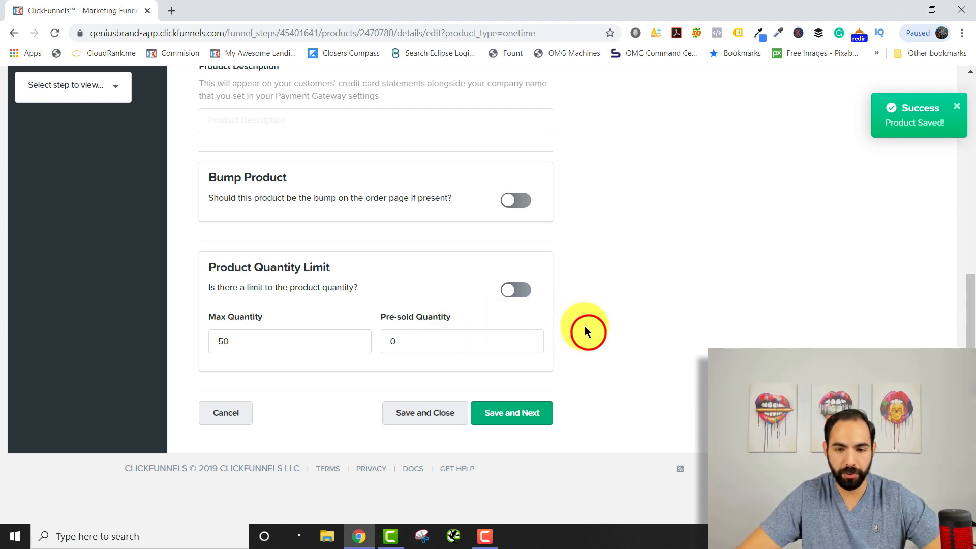
pyautogui.click(513, 415)
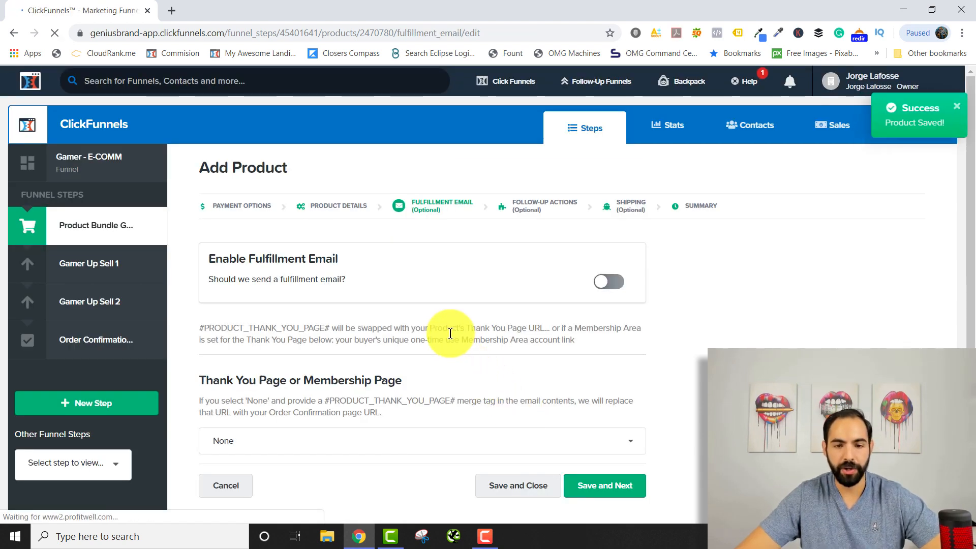
# - Enable the fulfillment email and enter "Thank you for Purchase" as its subject
pyautogui.click(600, 285)
pyautogui.scroll(-1, 706, 317)
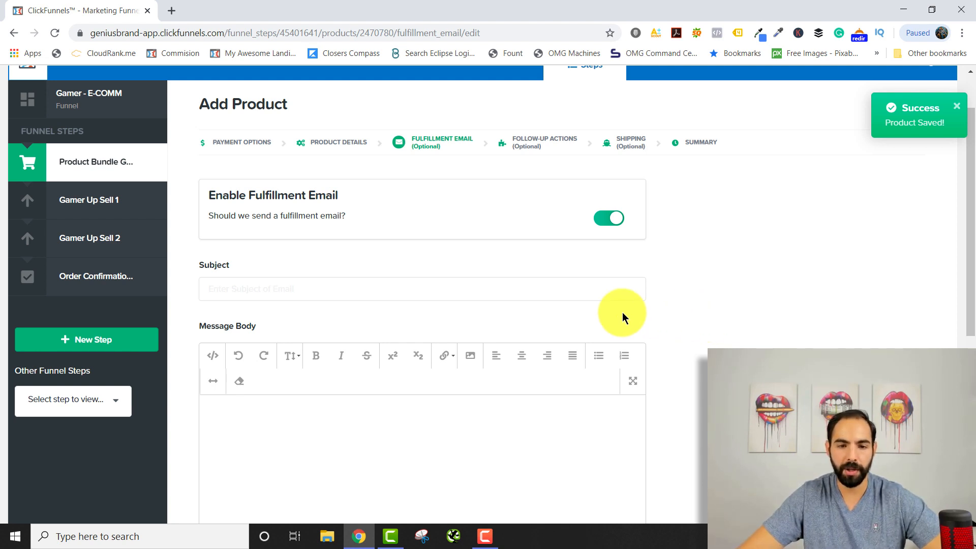
pyautogui.click(325, 295)
pyautogui.write('T')
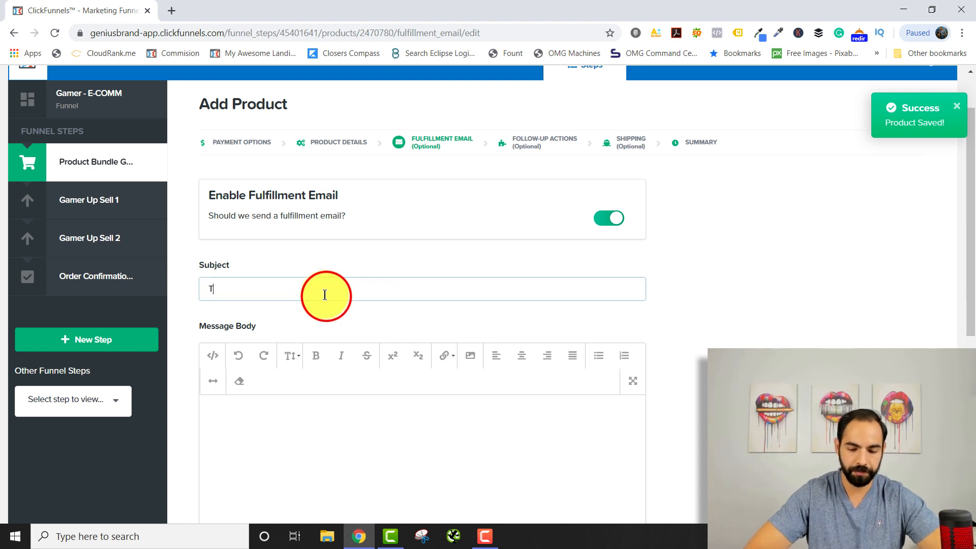
pyautogui.write('hank you for Purchas')
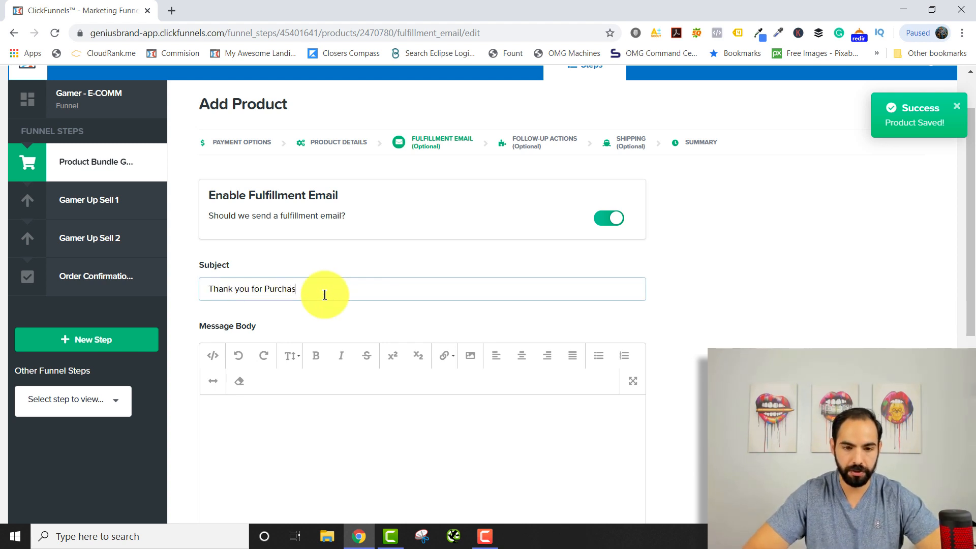
pyautogui.write('e')
# - Write the message body: "Hello, Thank you very much for your purchase. You will receiving tracking information soon."
pyautogui.click(287, 399)
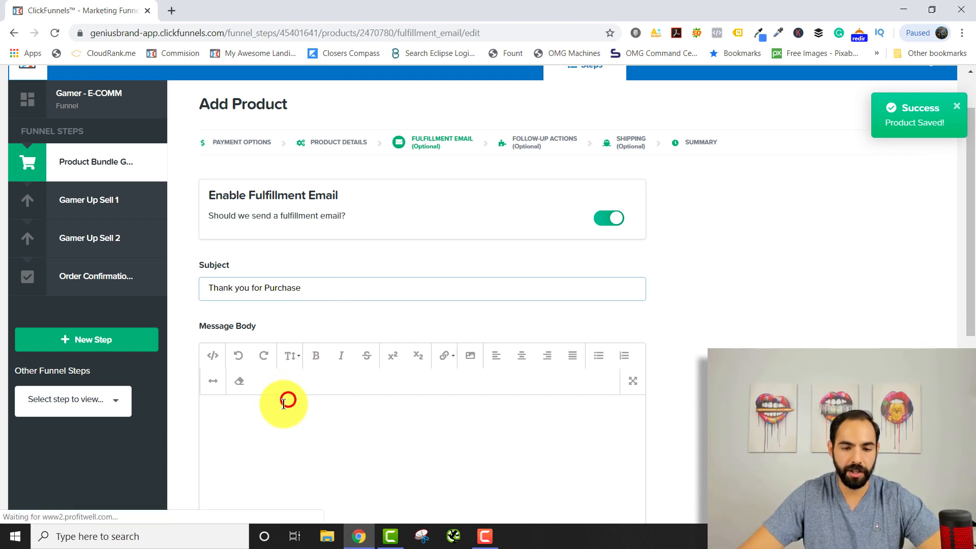
pyautogui.scroll(-6, 317, 299)
pyautogui.scroll(5, 317, 299)
pyautogui.scroll(-1, 317, 299)
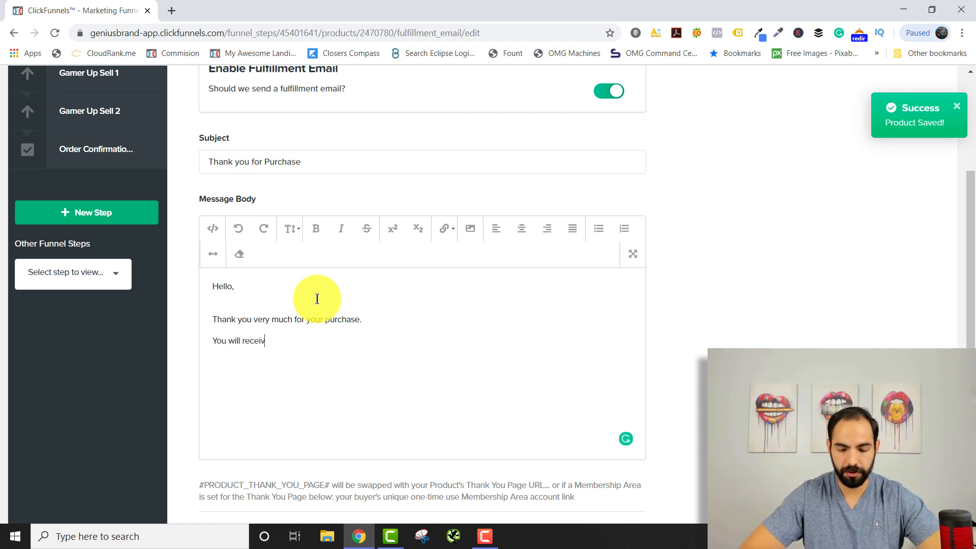
pyautogui.write('ing tracking information soon.')
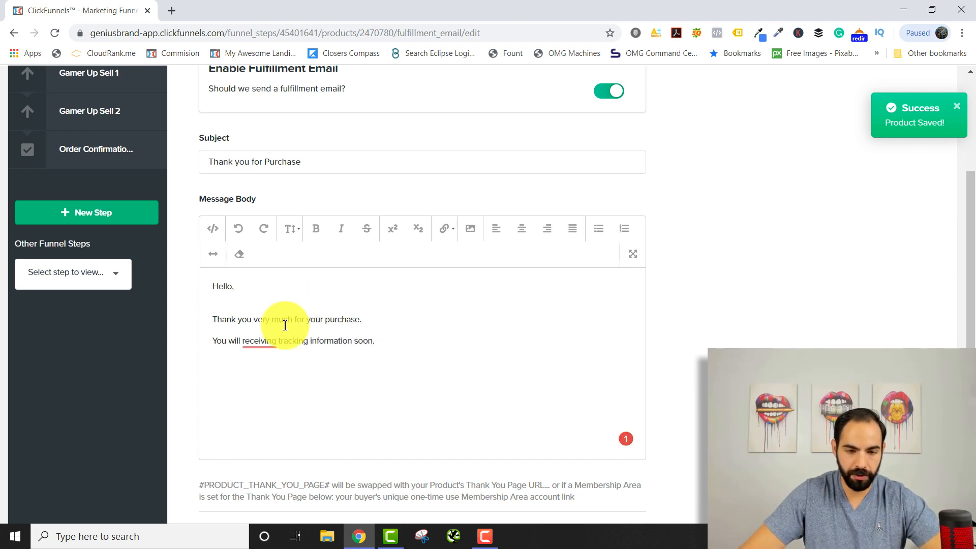
# - Try the suggested correction "receive" for "receiving" in the message body's last line, and restore the original word
pyautogui.rightClick(263, 339)
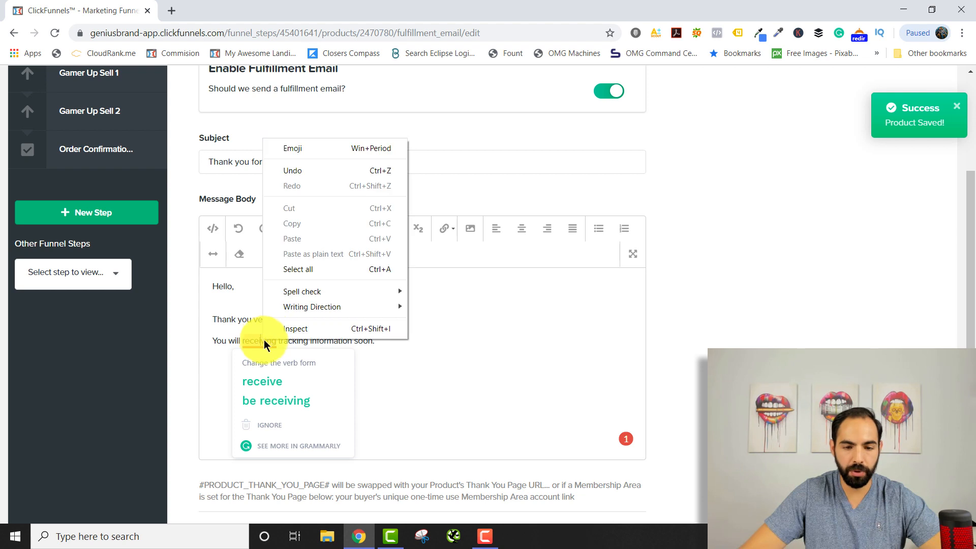
pyautogui.click(266, 379)
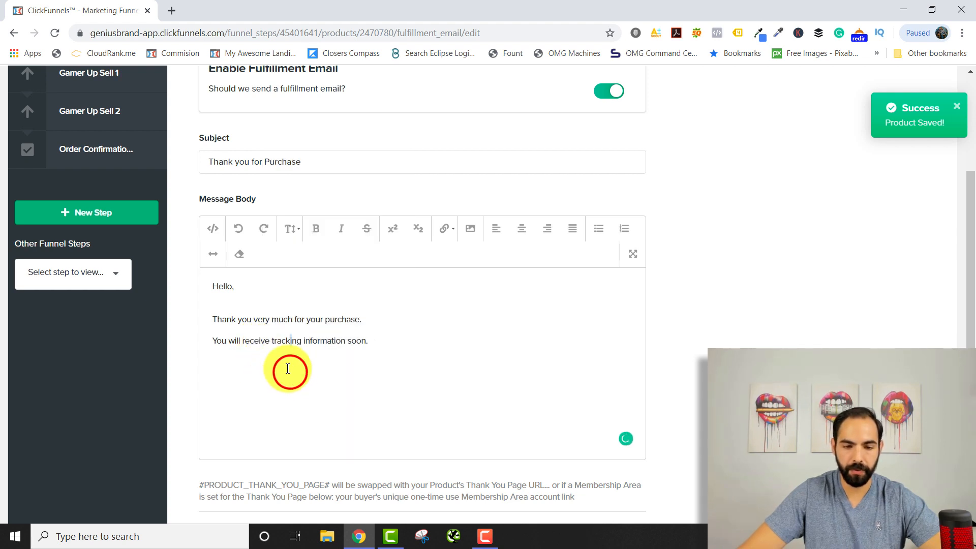
pyautogui.click(271, 343)
pyautogui.press('BackSpace')
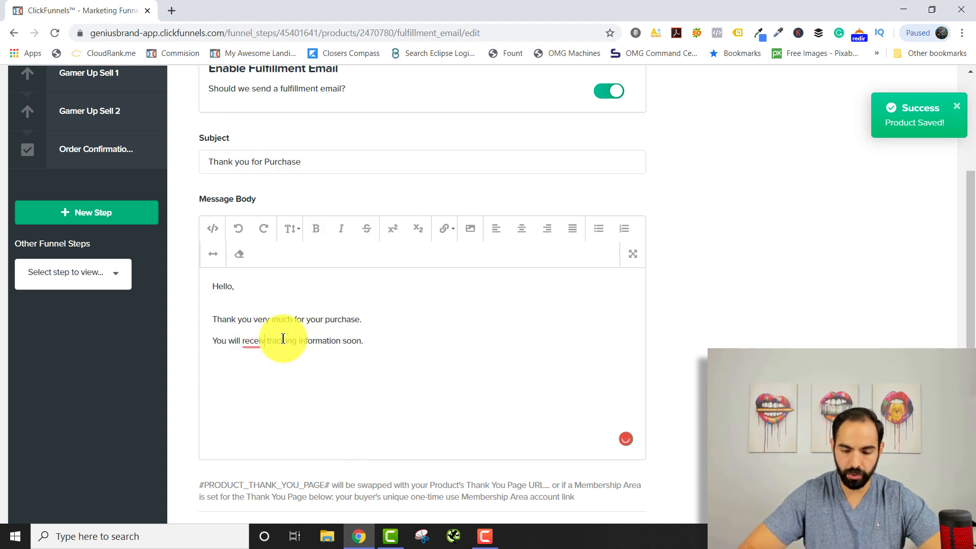
pyautogui.write('ing')
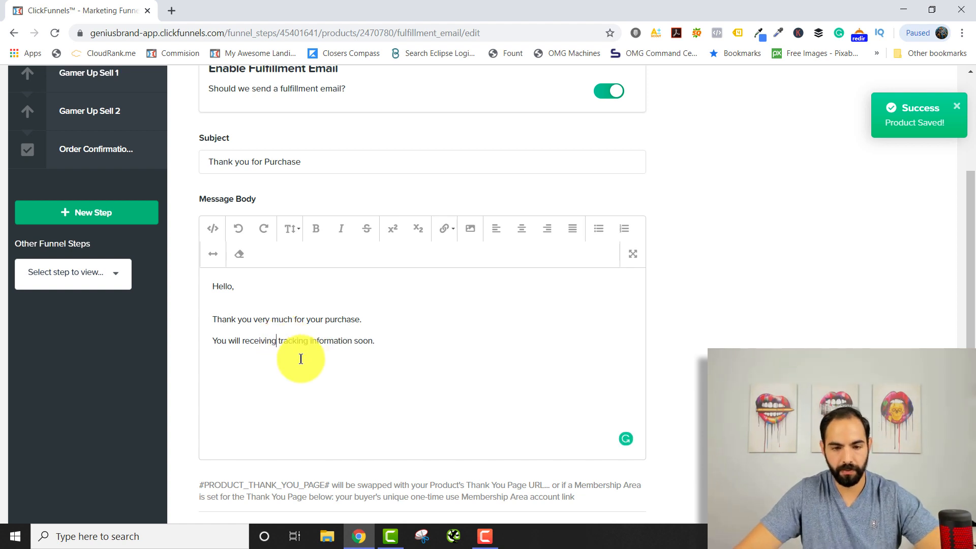
pyautogui.click(300, 363)
# - Keep None as the thank-you or membership page and save through the follow-up actions without triggering any
pyautogui.scroll(-5, 369, 356)
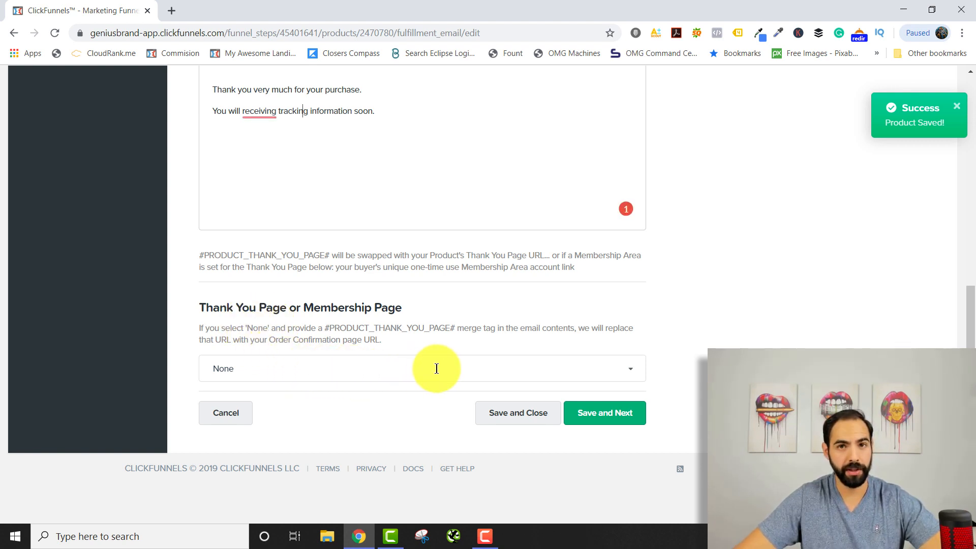
pyautogui.click(699, 374)
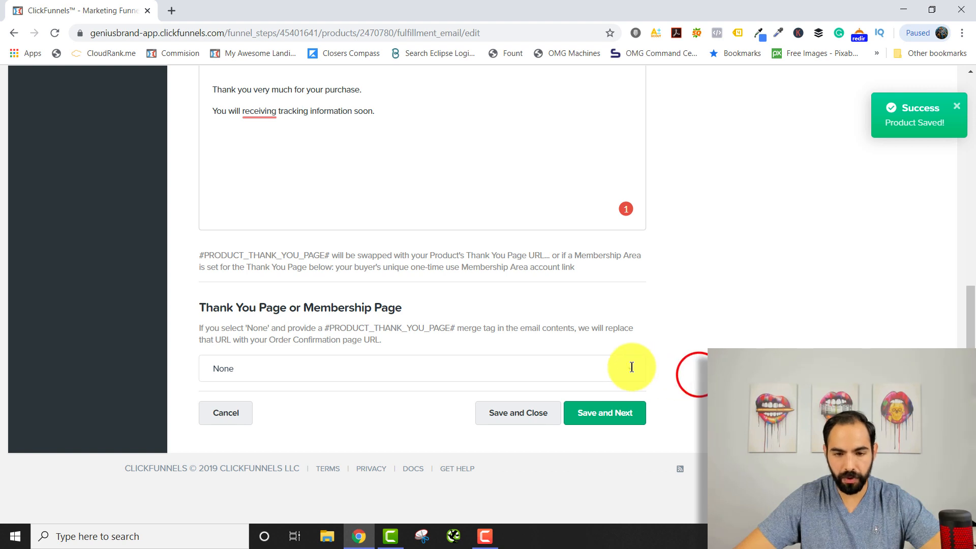
pyautogui.click(583, 367)
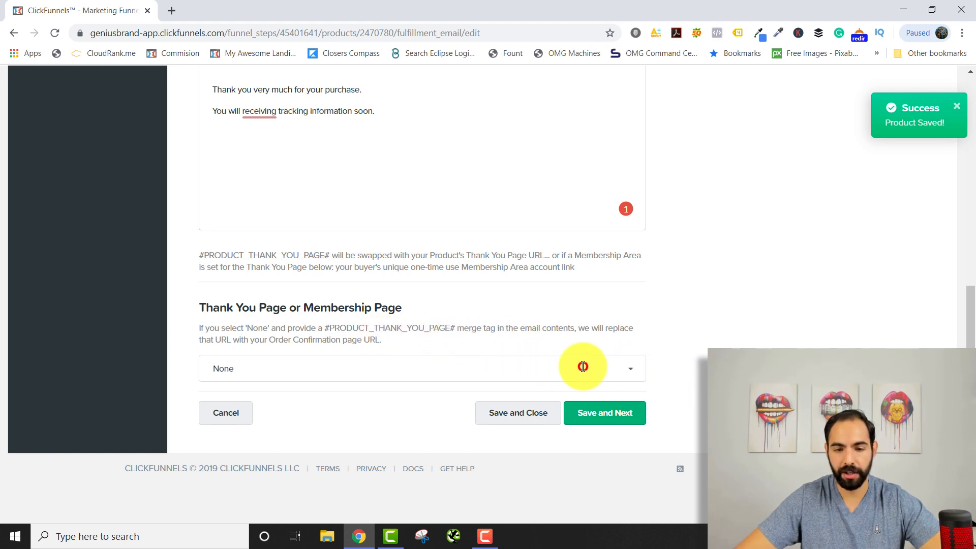
pyautogui.scroll(-3, 572, 405)
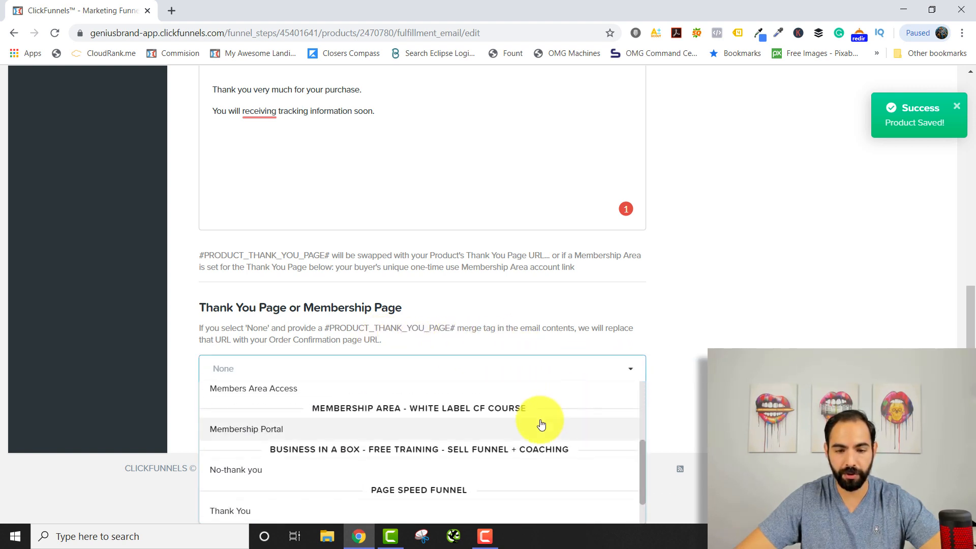
pyautogui.scroll(-1, 540, 423)
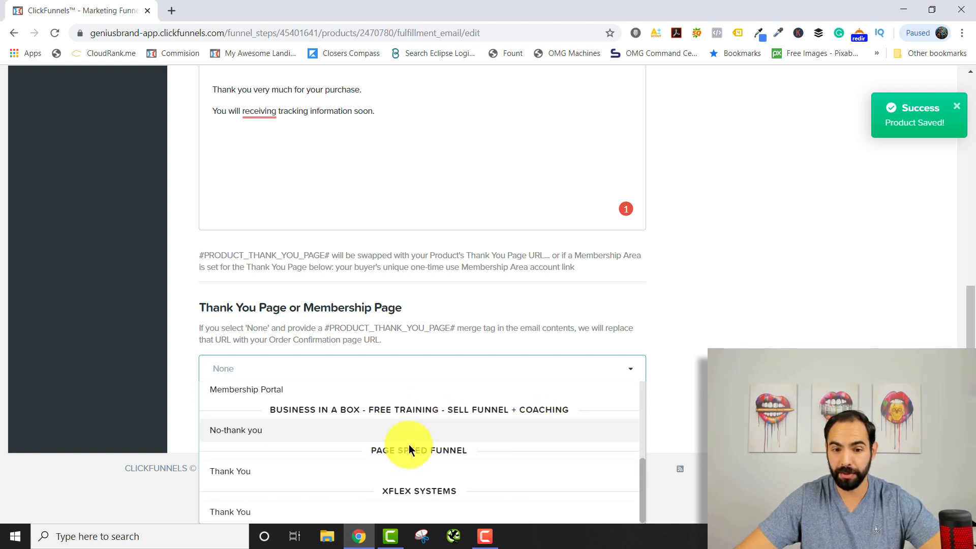
pyautogui.click(728, 325)
pyautogui.click(593, 415)
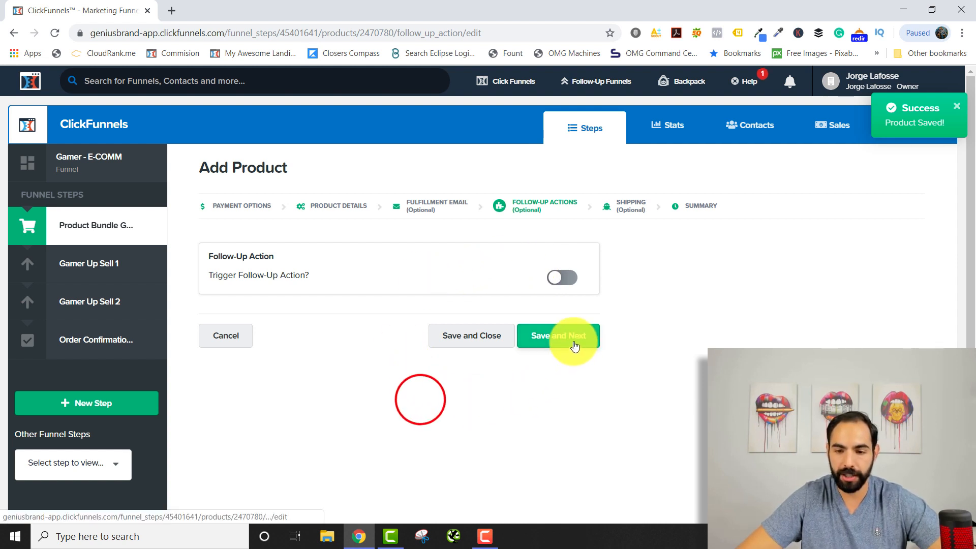
pyautogui.click(559, 336)
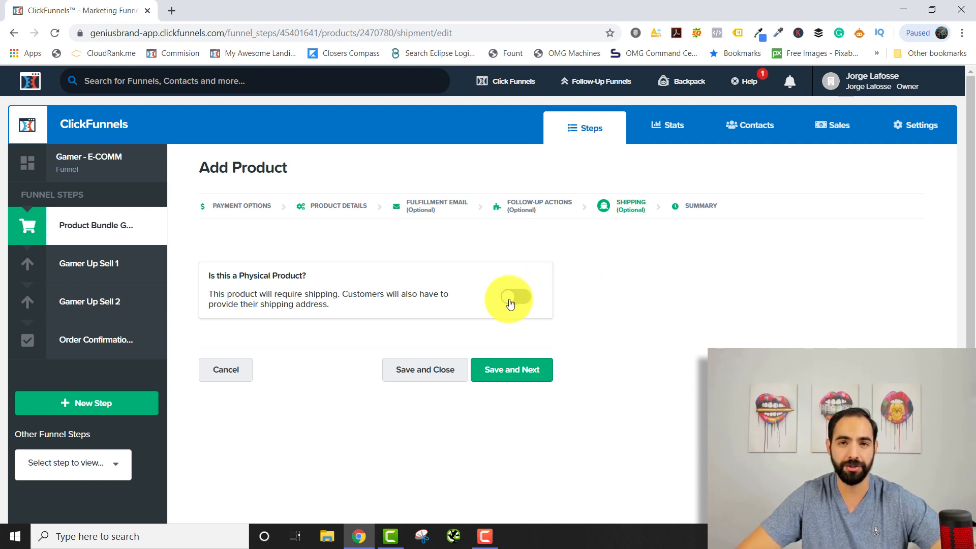
# - Turn on the physical product option to examine the existing shipping integrations, and turn it off again
pyautogui.click(514, 300)
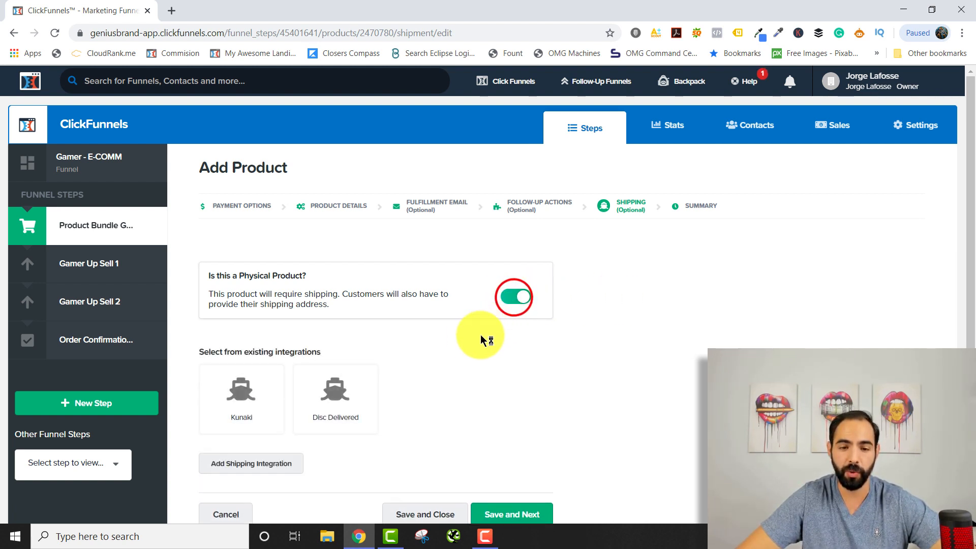
pyautogui.scroll(-2, 477, 339)
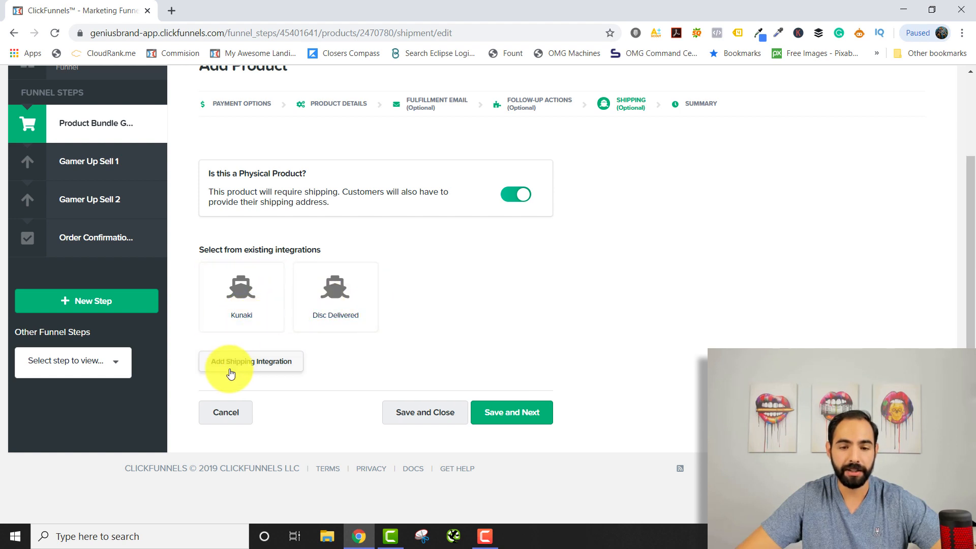
pyautogui.click(327, 294)
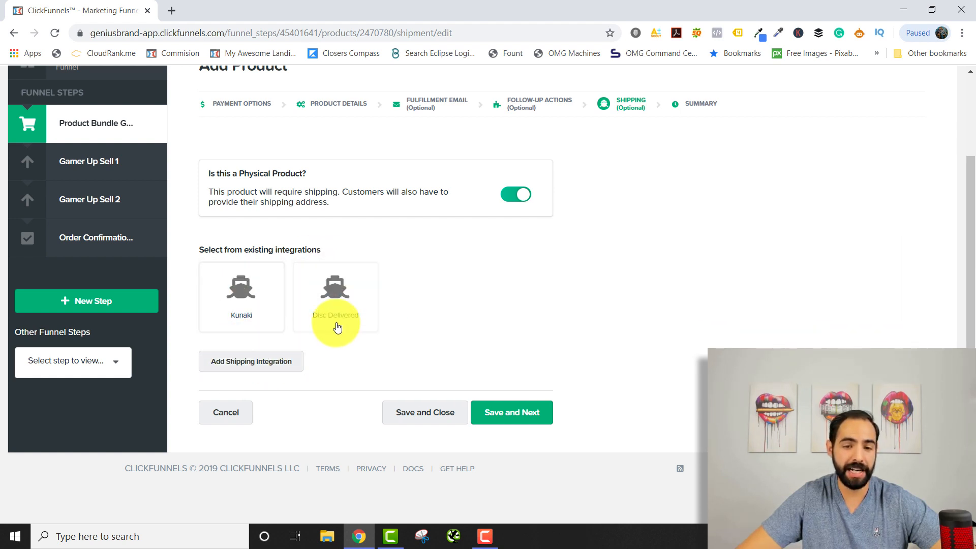
pyautogui.click(465, 312)
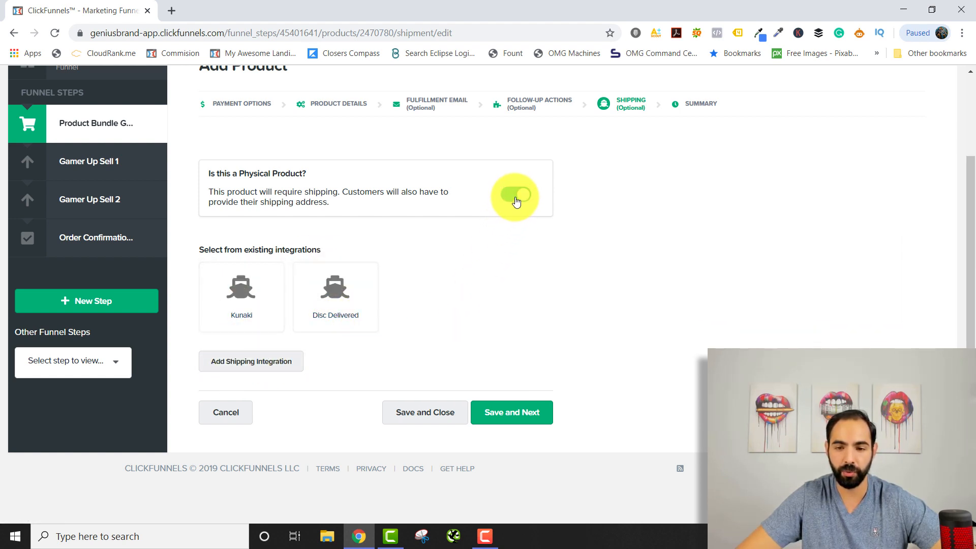
pyautogui.click(516, 196)
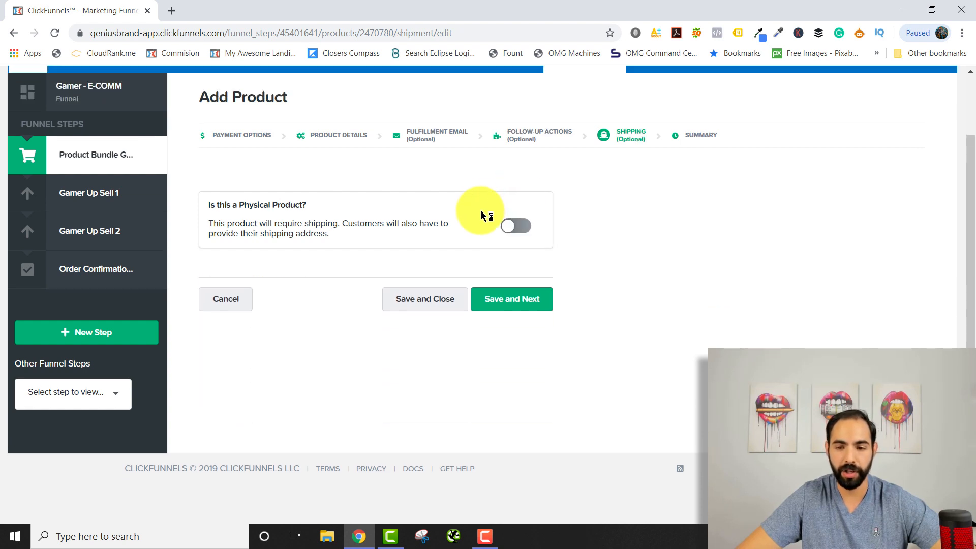
# - Save the product without shipping, review its summary and return to the order form's product list
pyautogui.click(516, 303)
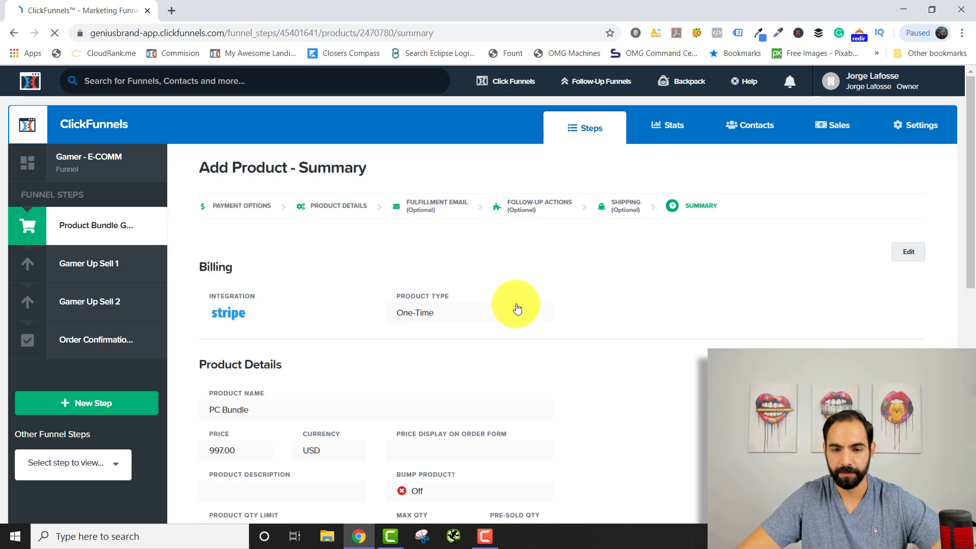
pyautogui.scroll(-3, 612, 342)
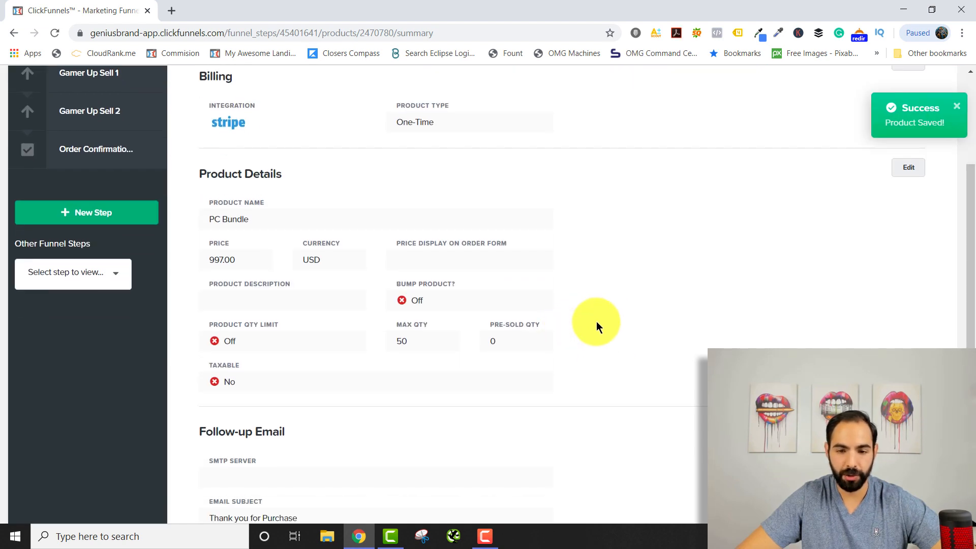
pyautogui.scroll(-5, 595, 322)
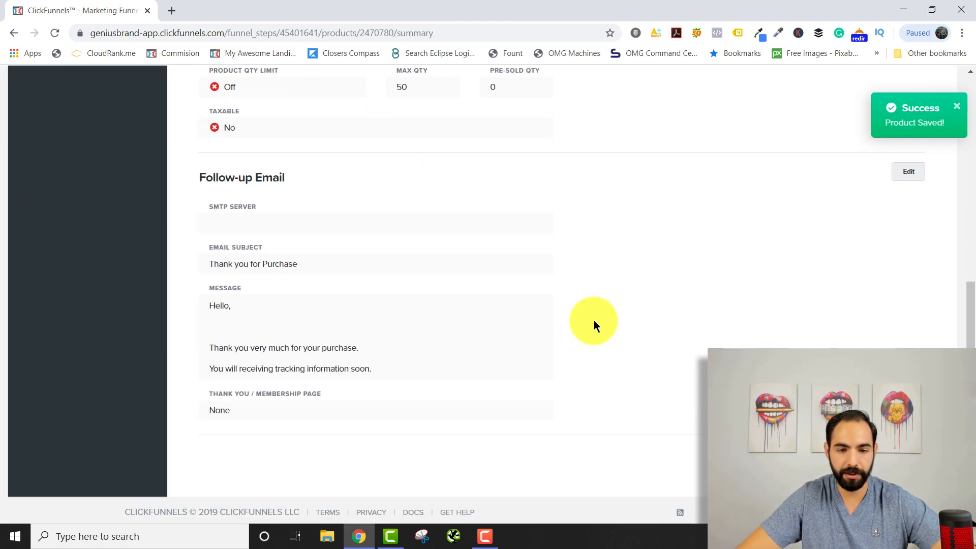
pyautogui.scroll(-1, 594, 325)
pyautogui.hotkey('alt', 'Left')
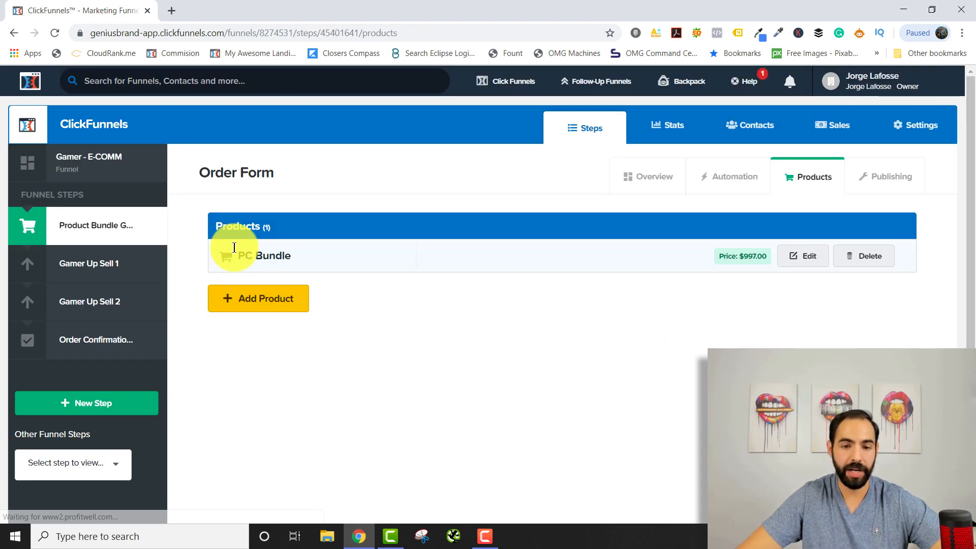
pyautogui.click(336, 349)
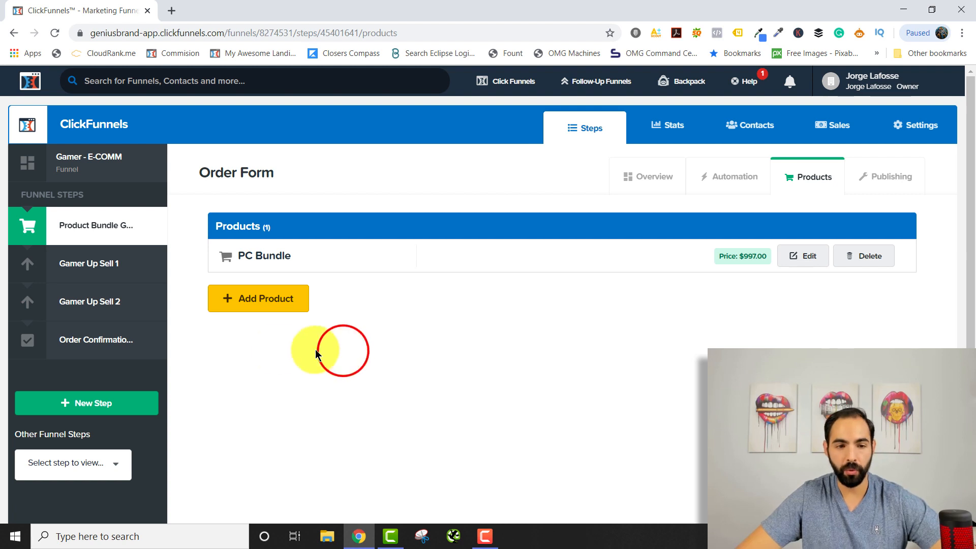
# - Open the Product Bundle Gamer order page in the page editor and examine its shipping form
pyautogui.click(649, 185)
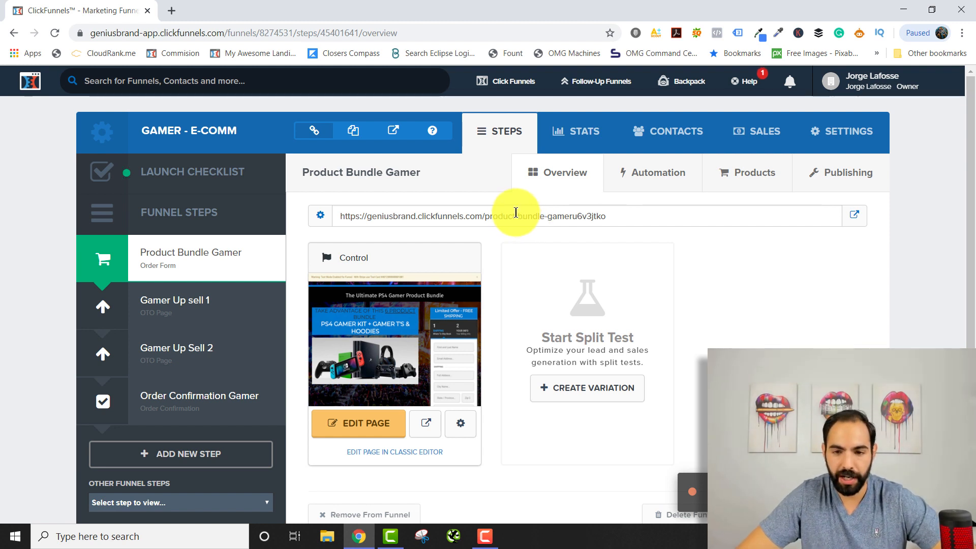
pyautogui.click(365, 429)
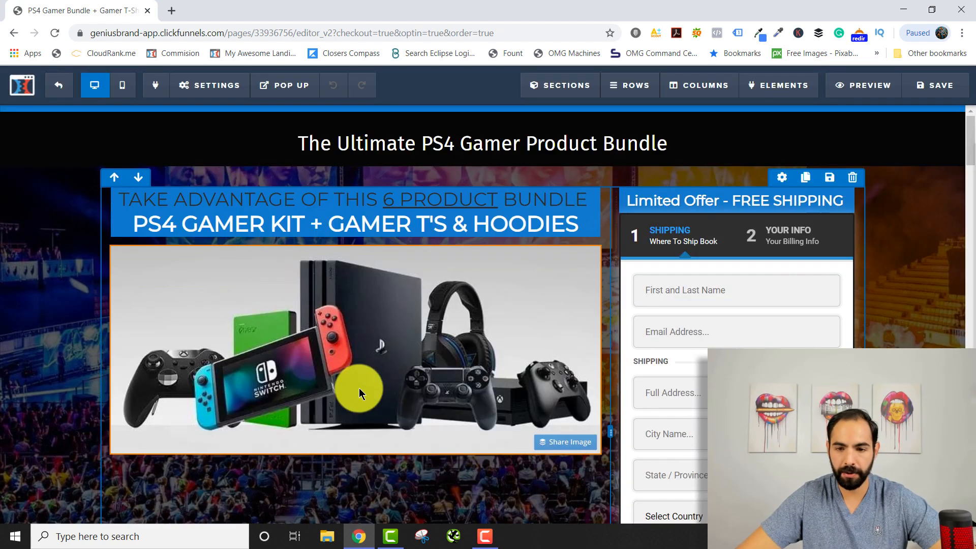
pyautogui.scroll(-4, 681, 388)
pyautogui.scroll(-2, 700, 386)
pyautogui.scroll(5, 845, 342)
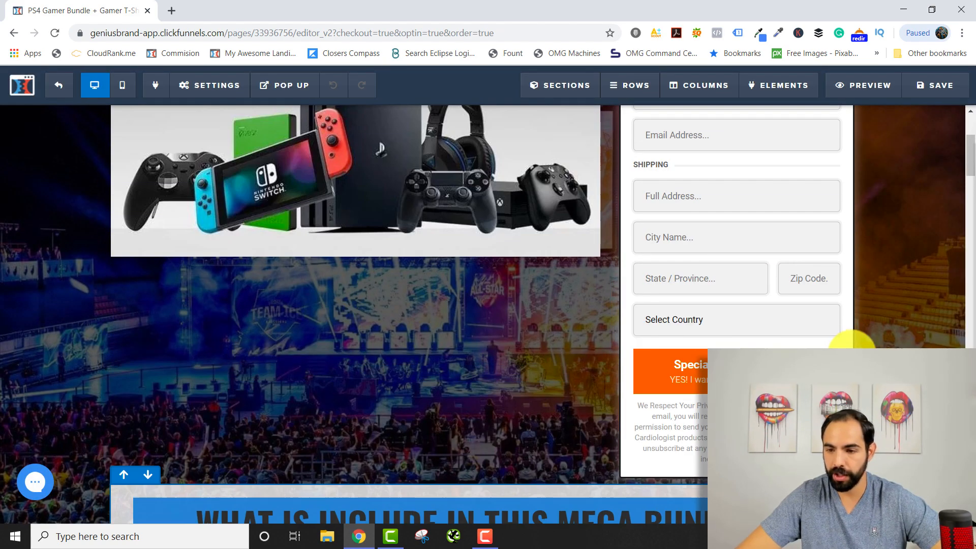
pyautogui.scroll(-3, 827, 261)
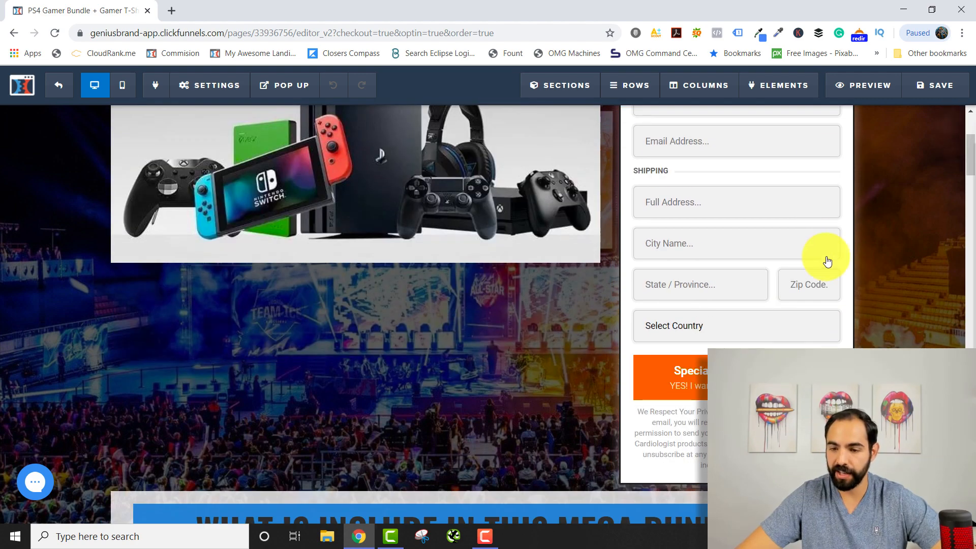
pyautogui.scroll(2, 762, 310)
pyautogui.scroll(2, 788, 318)
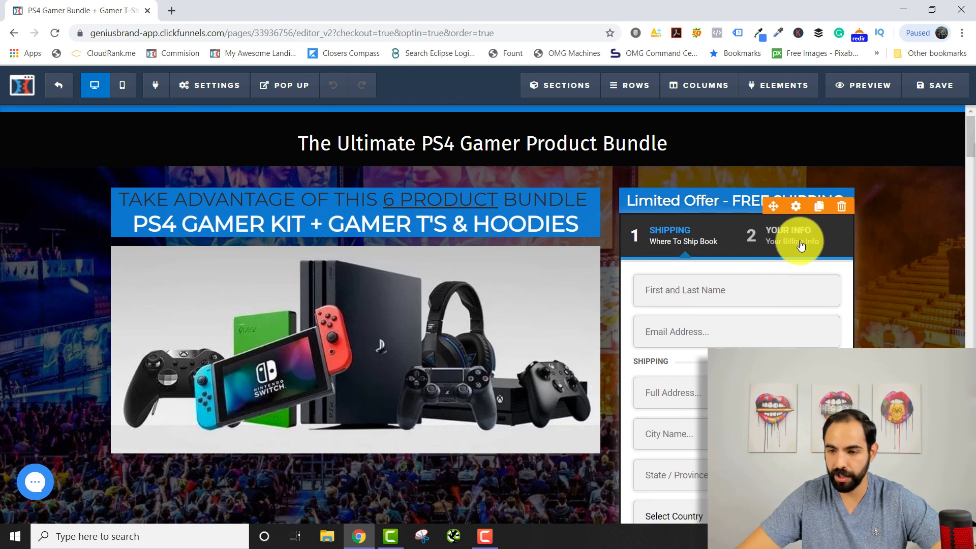
# - Preview step #2 of the two-step order form with its order bump, and exit the editor without saving
pyautogui.click(799, 244)
pyautogui.click(895, 217)
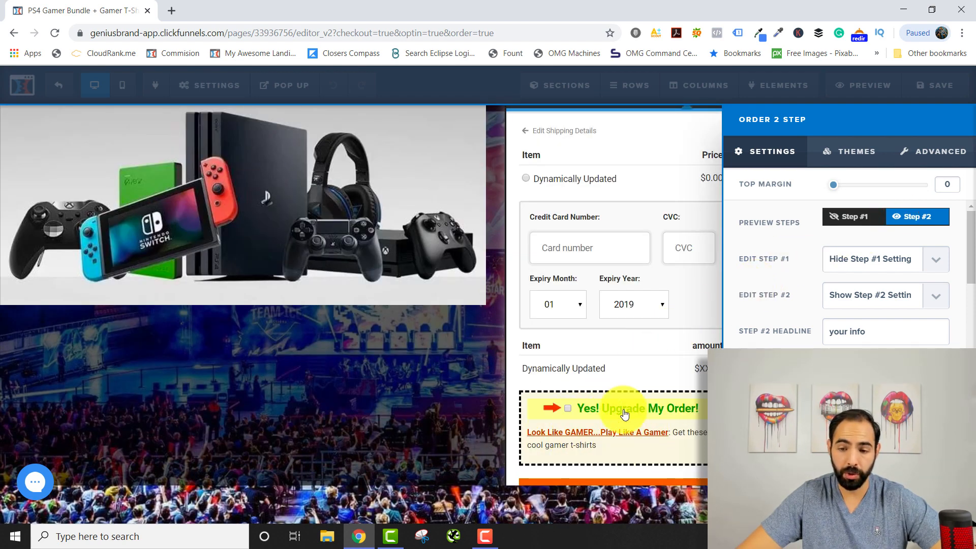
pyautogui.click(478, 412)
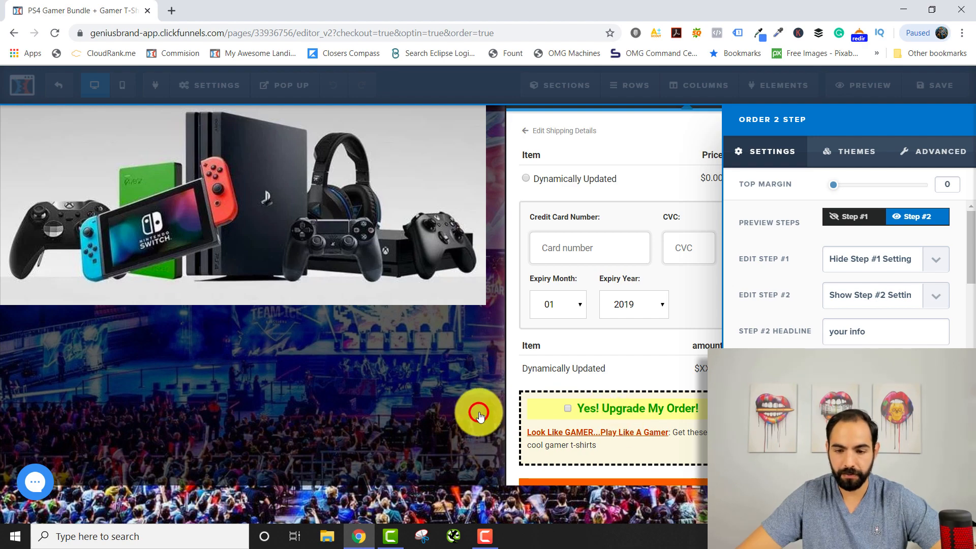
pyautogui.scroll(2, 449, 324)
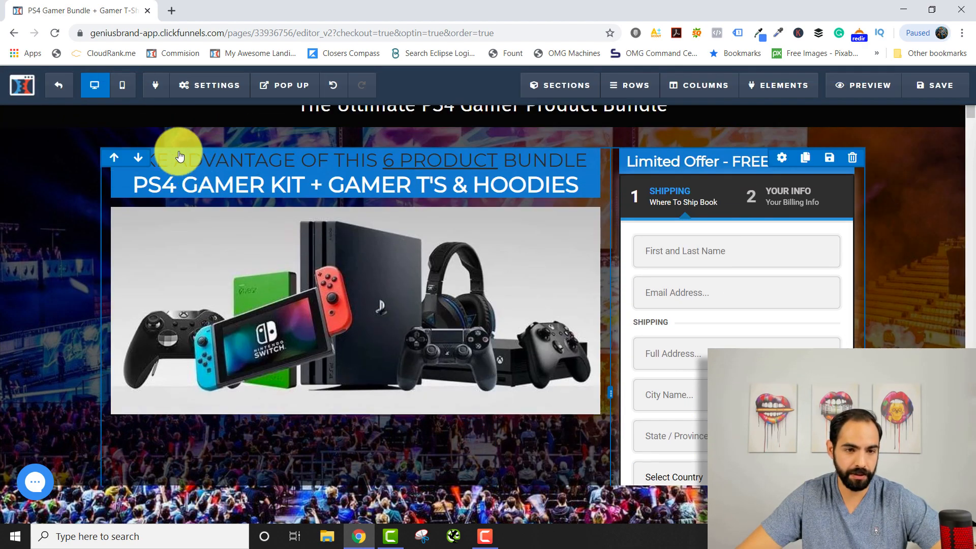
pyautogui.click(59, 91)
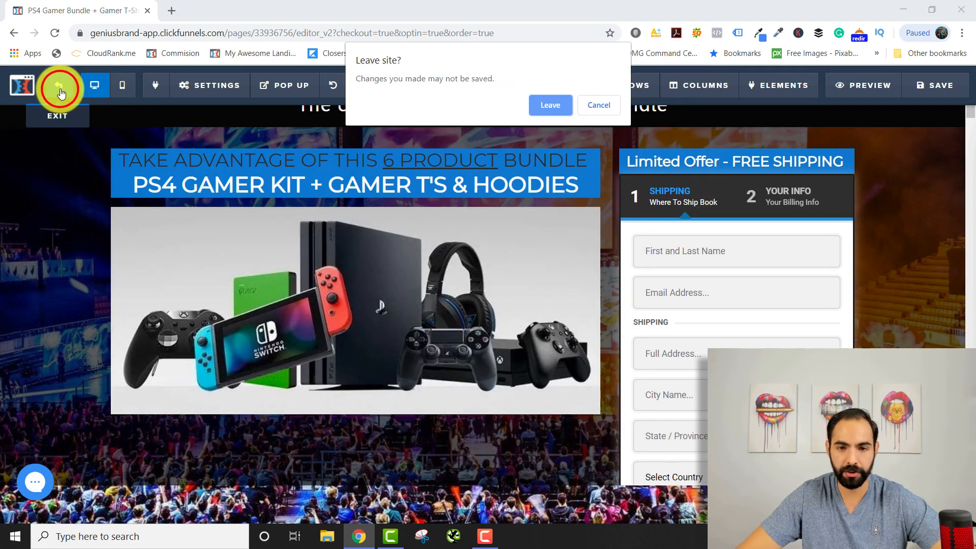
pyautogui.click(544, 106)
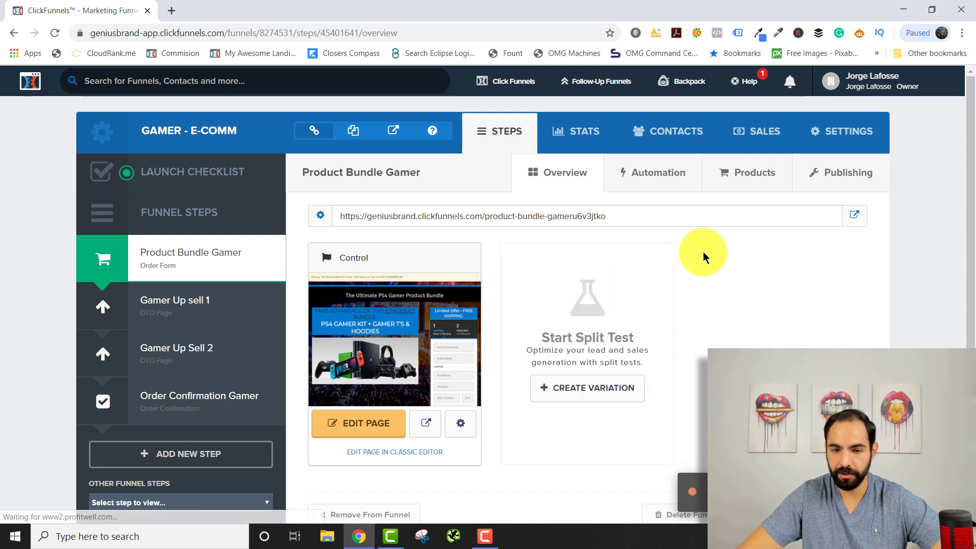
# - Add a second product to the Product Bundle Gamer order form as a one-time sale collected through Stripe
pyautogui.click(737, 181)
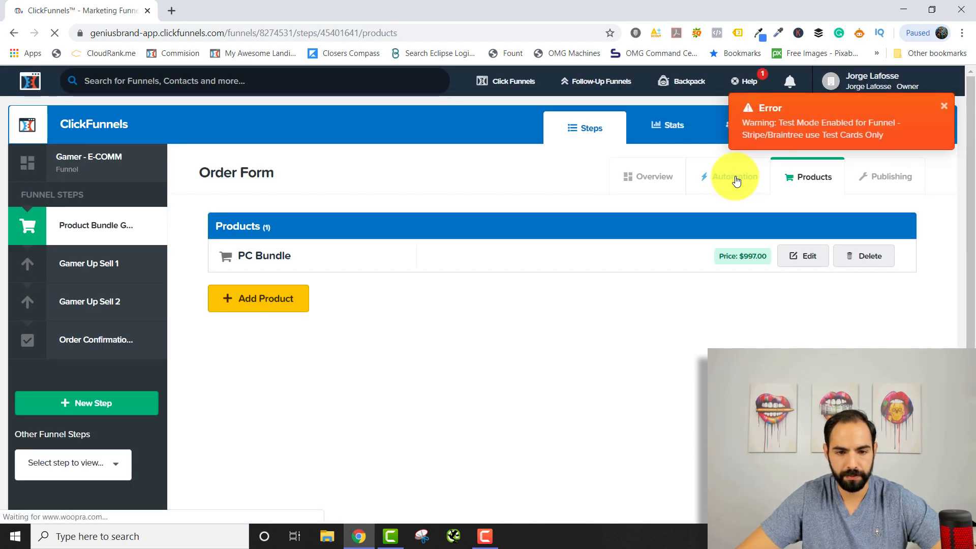
pyautogui.click(533, 331)
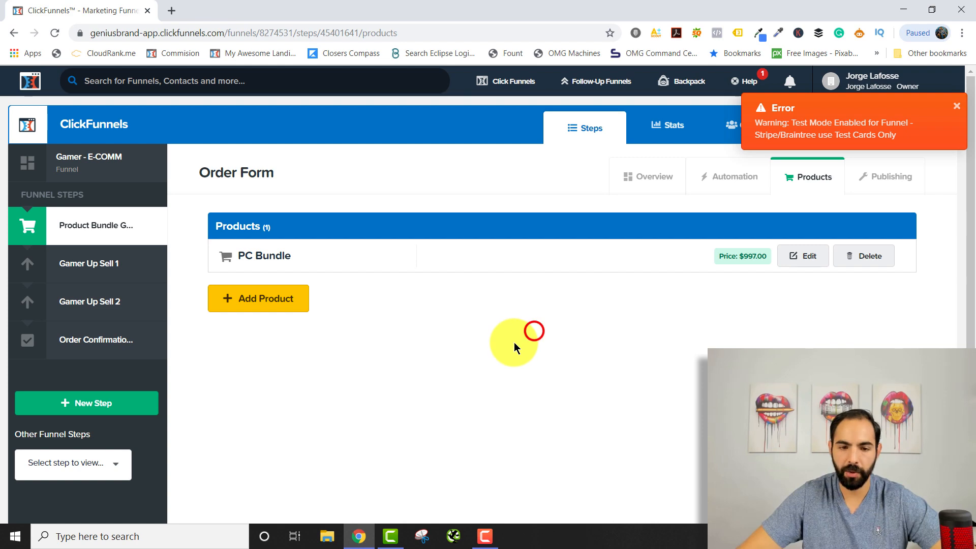
pyautogui.click(273, 304)
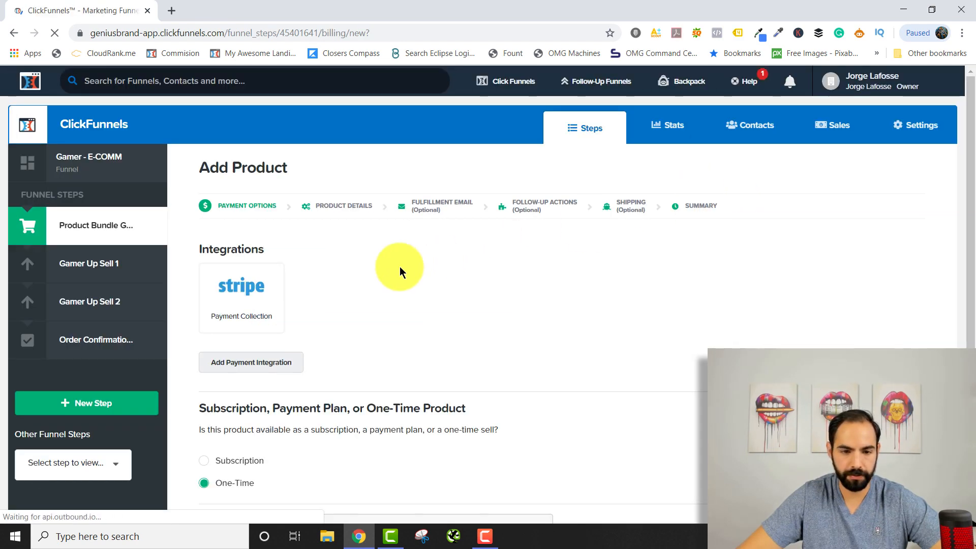
pyautogui.click(253, 305)
pyautogui.scroll(-5, 395, 315)
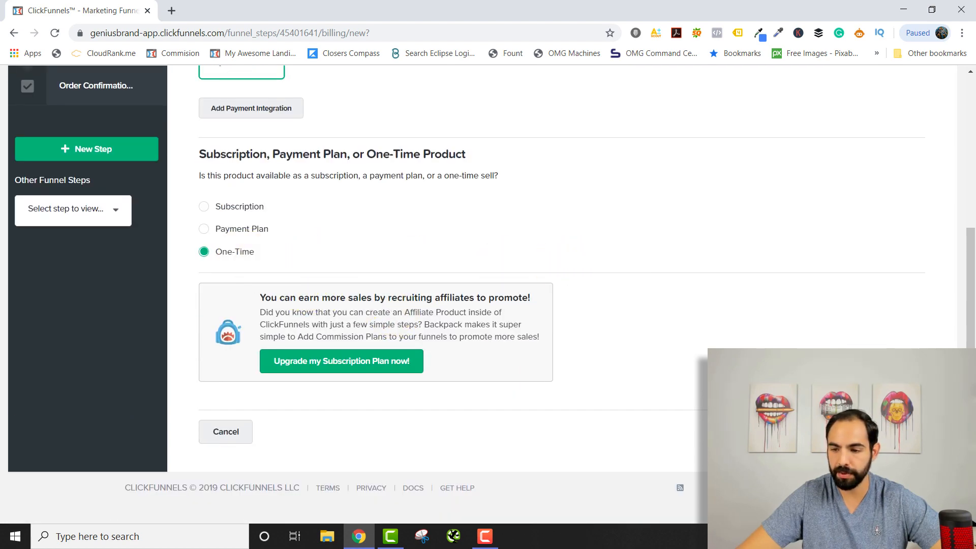
pyautogui.click(885, 432)
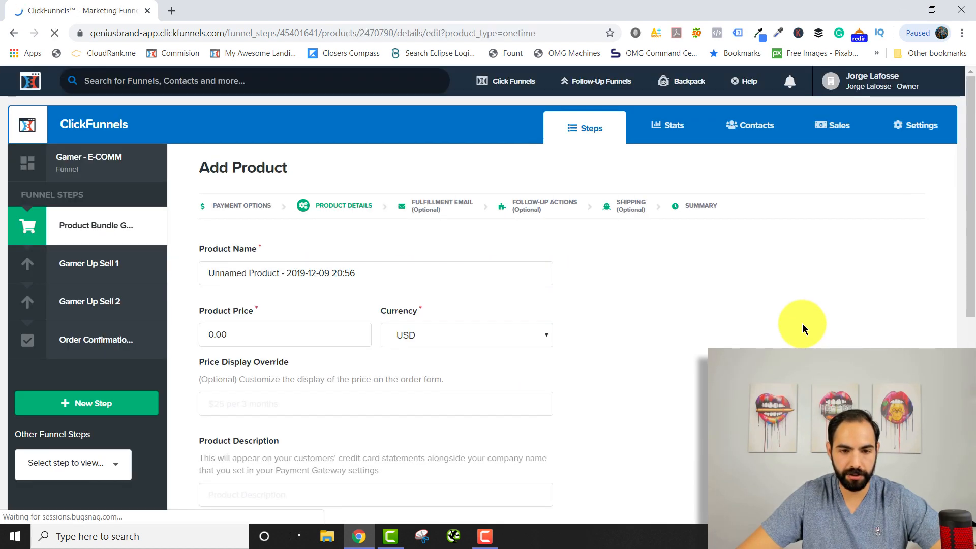
# - Name the new product "Order Bump" and set its price to 97 USD
pyautogui.tripleClick(330, 277)
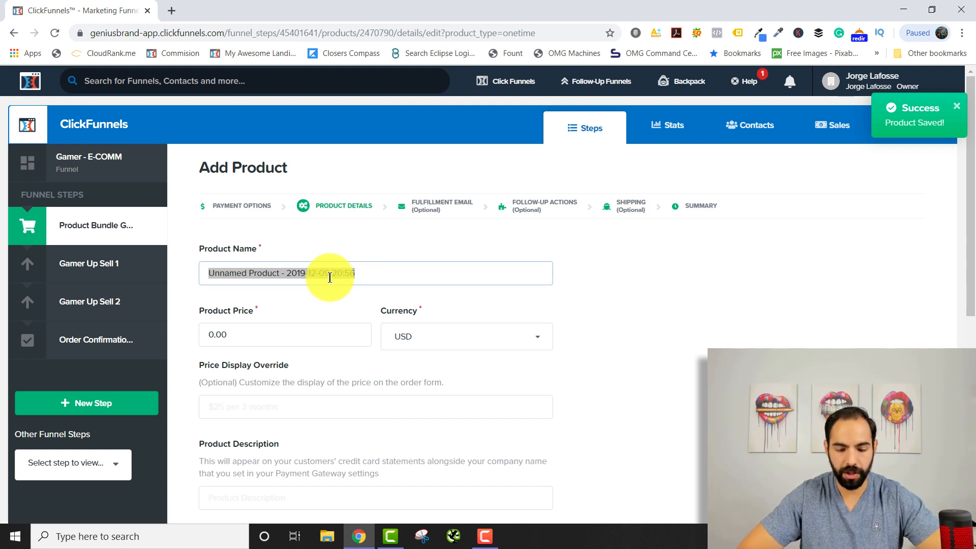
pyautogui.write('Order Bump')
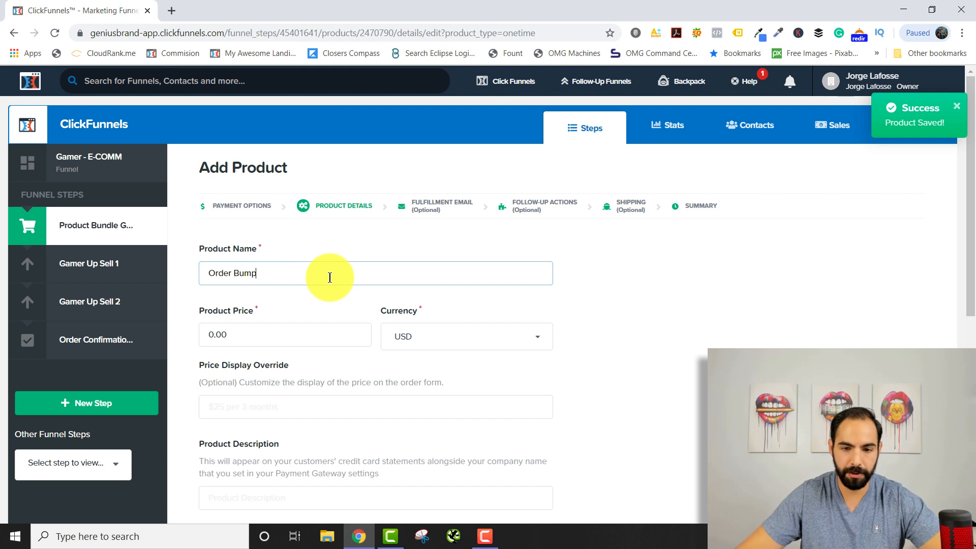
pyautogui.tripleClick(305, 335)
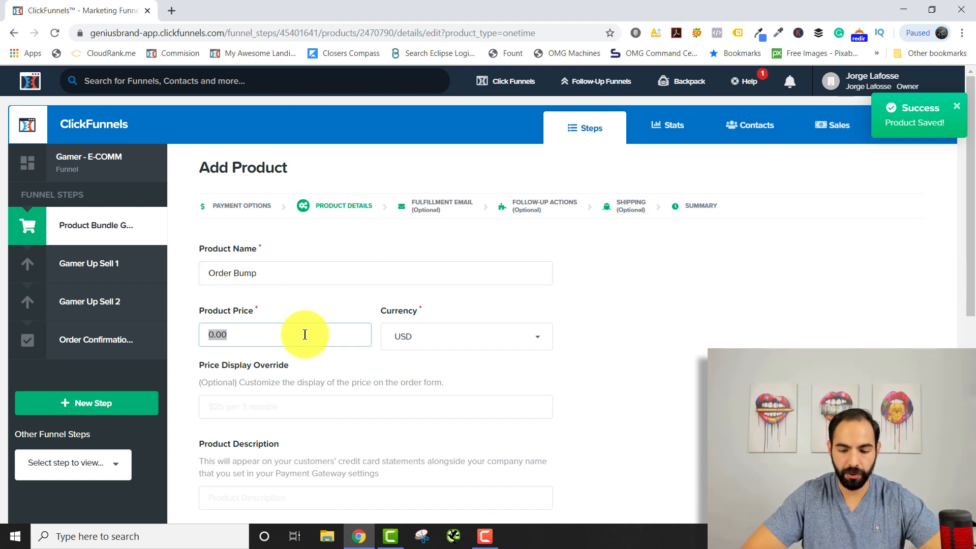
pyautogui.click(596, 346)
# - Make this product the bump on the order page and save its product details
pyautogui.scroll(-1, 600, 347)
pyautogui.scroll(-5, 599, 347)
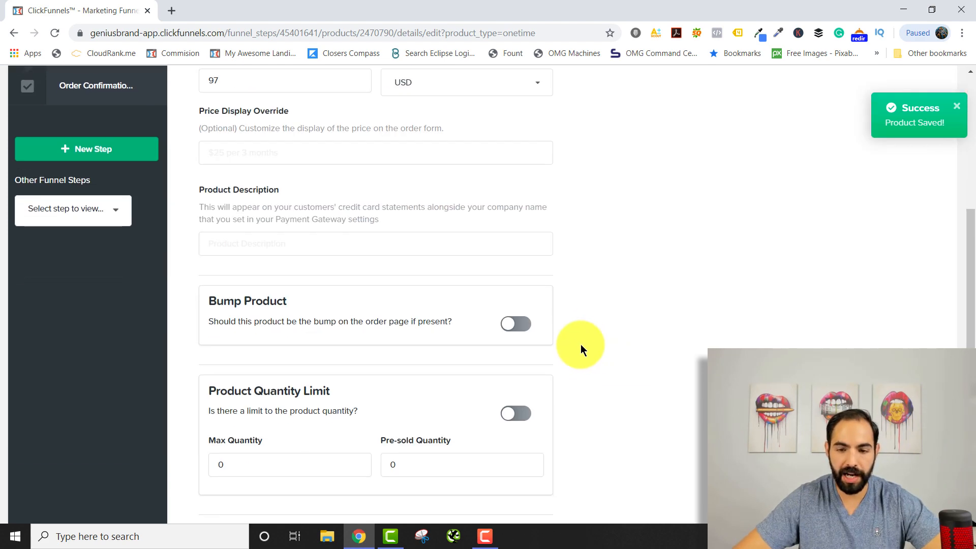
pyautogui.click(512, 329)
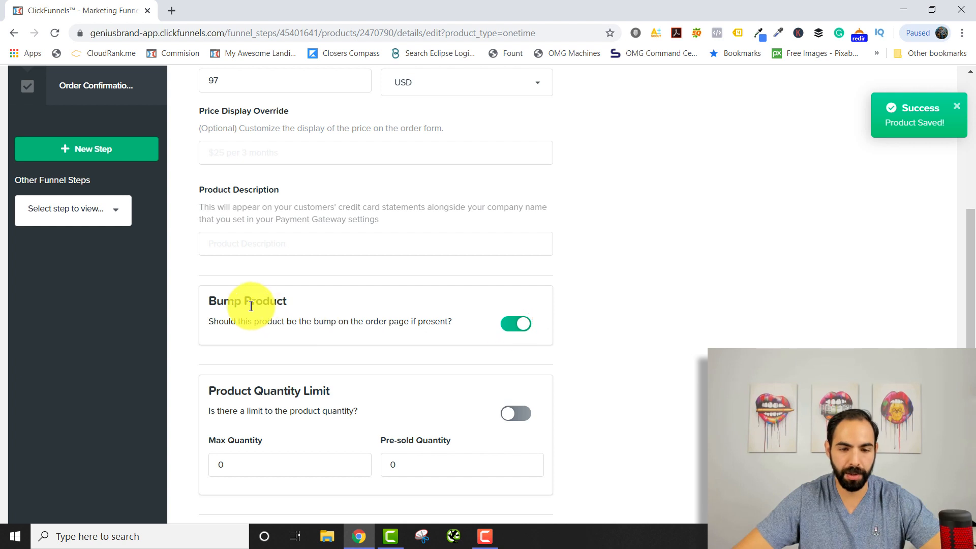
pyautogui.click(612, 343)
pyautogui.scroll(-1, 623, 347)
pyautogui.scroll(-2, 623, 348)
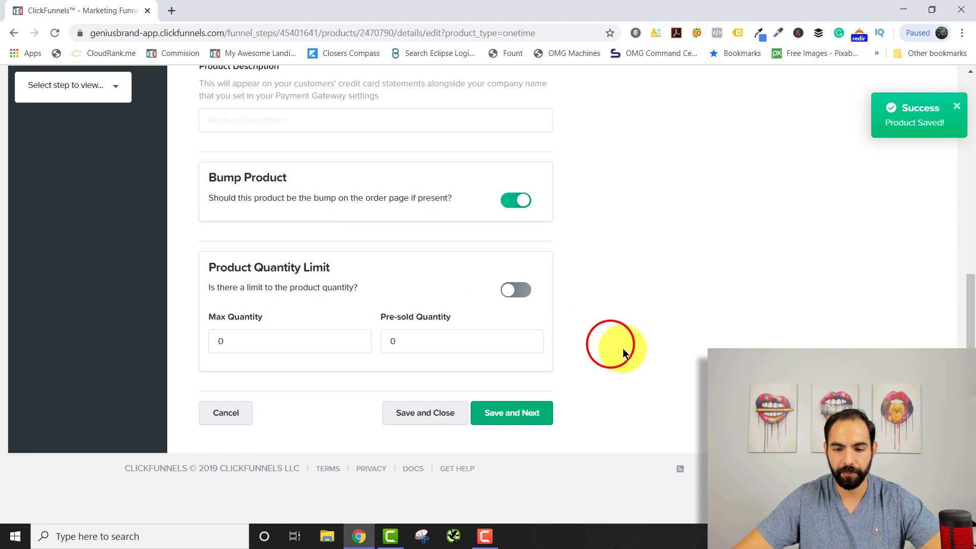
pyautogui.click(513, 412)
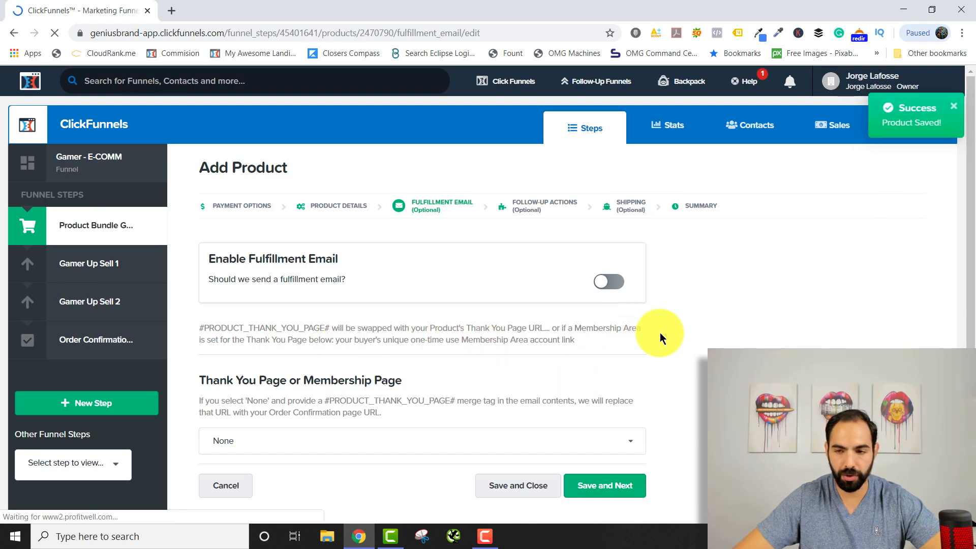
# - Save the optional product stages with fulfillment email, follow-up action and physical product all left off
pyautogui.scroll(-2, 776, 337)
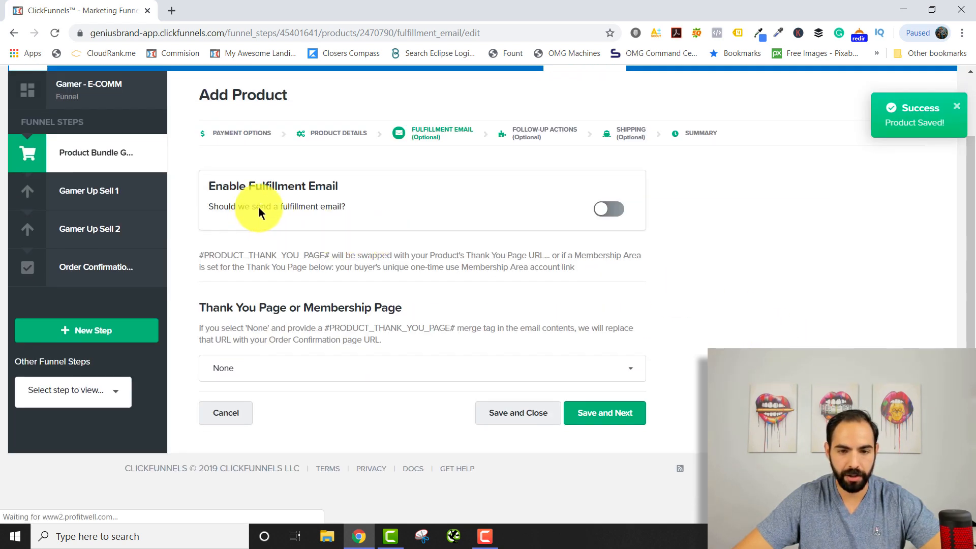
pyautogui.click(603, 414)
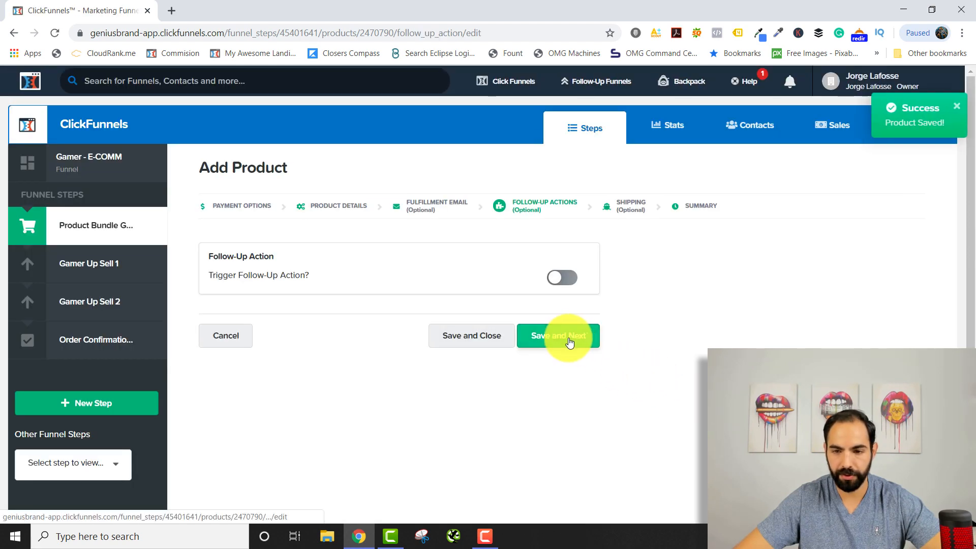
pyautogui.click(554, 337)
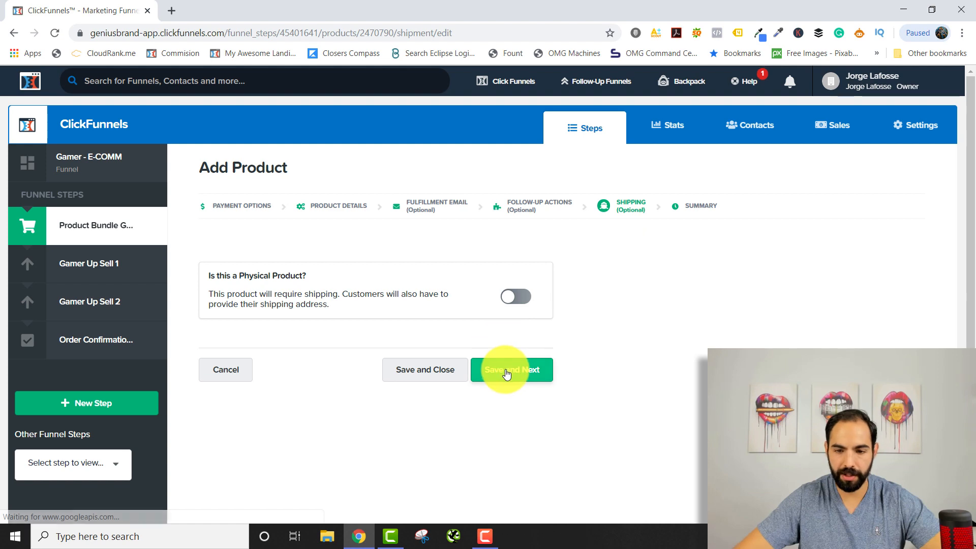
pyautogui.click(506, 372)
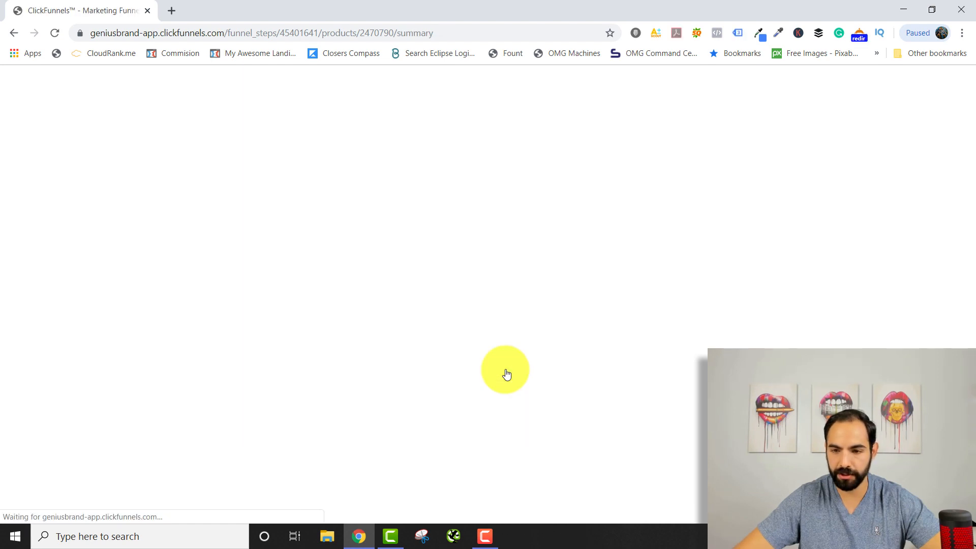
# - Review the Order Bump product's summary and return to the order form's product list
pyautogui.scroll(-4, 626, 387)
pyautogui.scroll(-1, 627, 386)
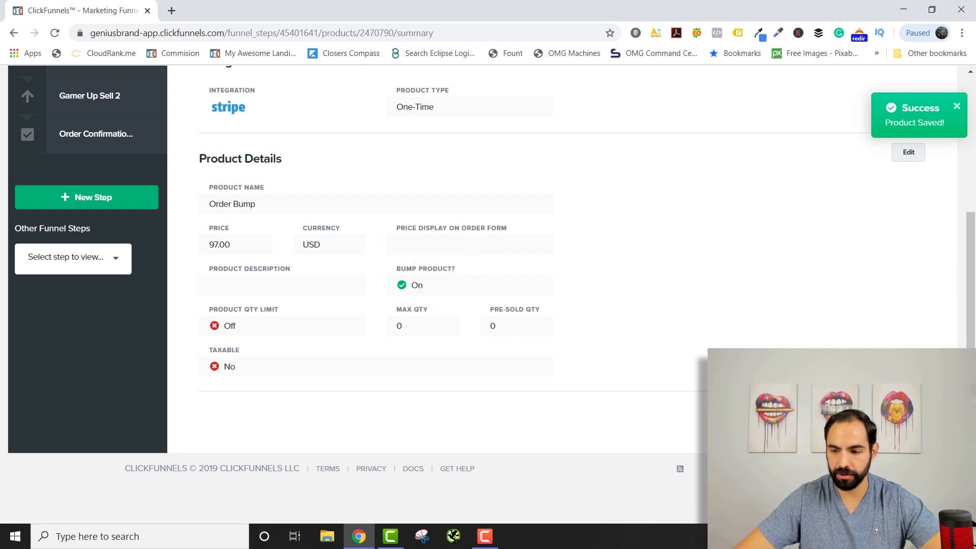
pyautogui.click(878, 416)
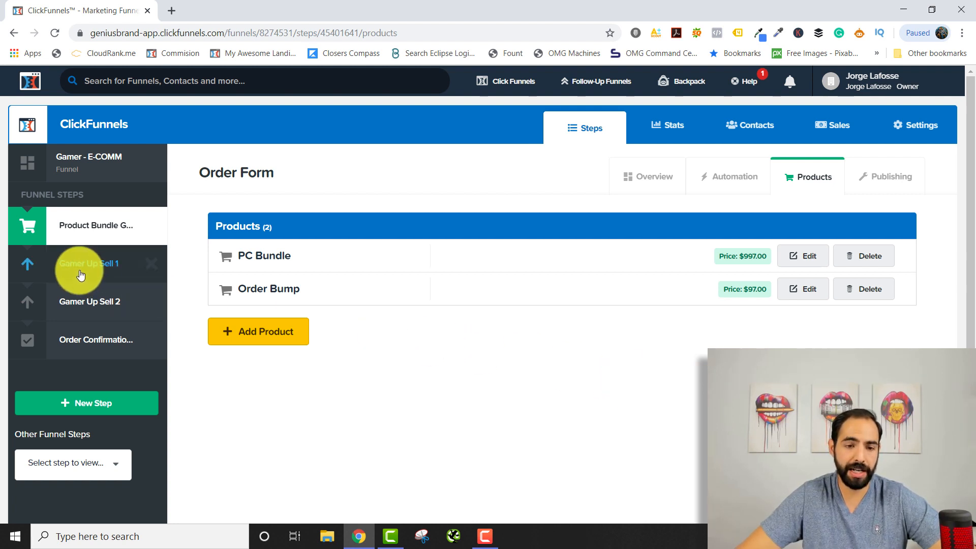
# - Return to the funnel step overview and open the Gamer Up sell 1 OTO page step
pyautogui.click(632, 174)
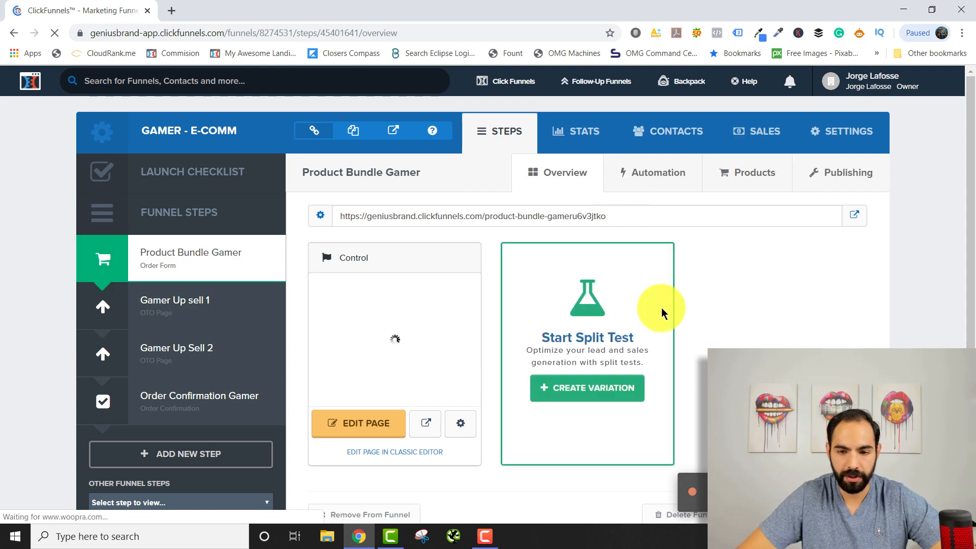
pyautogui.click(189, 311)
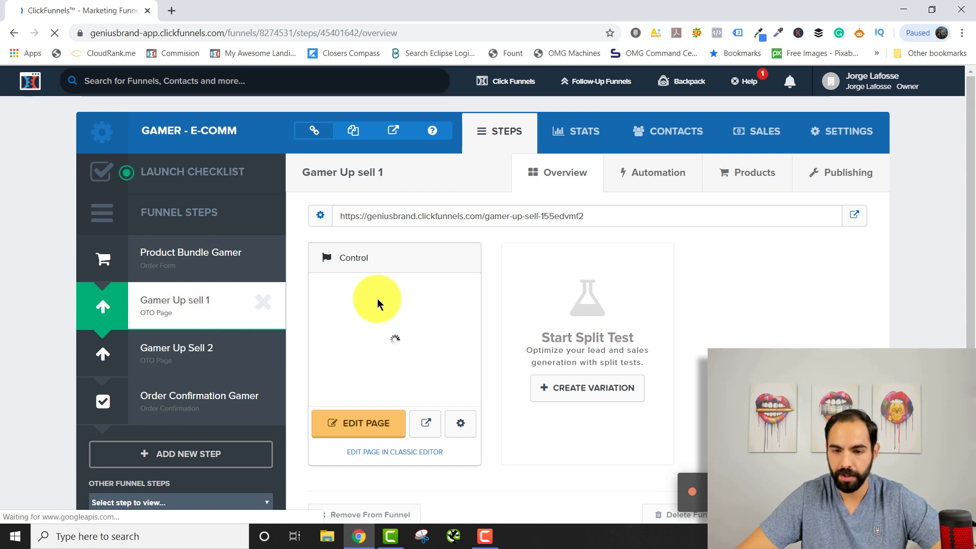
pyautogui.click(749, 340)
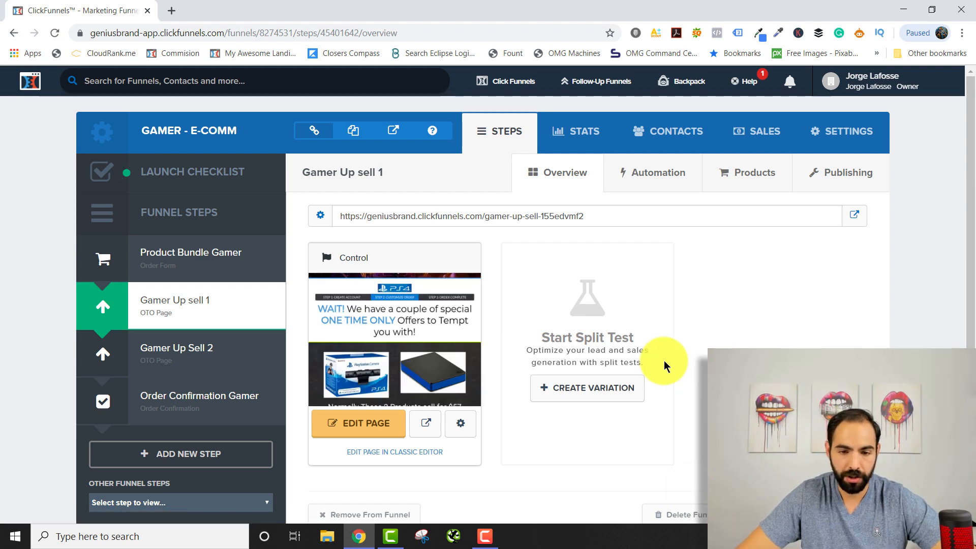
# - Preview the Gamer Up sell 1 page, examine its one-time offer products and pricing, and close the preview
pyautogui.click(424, 426)
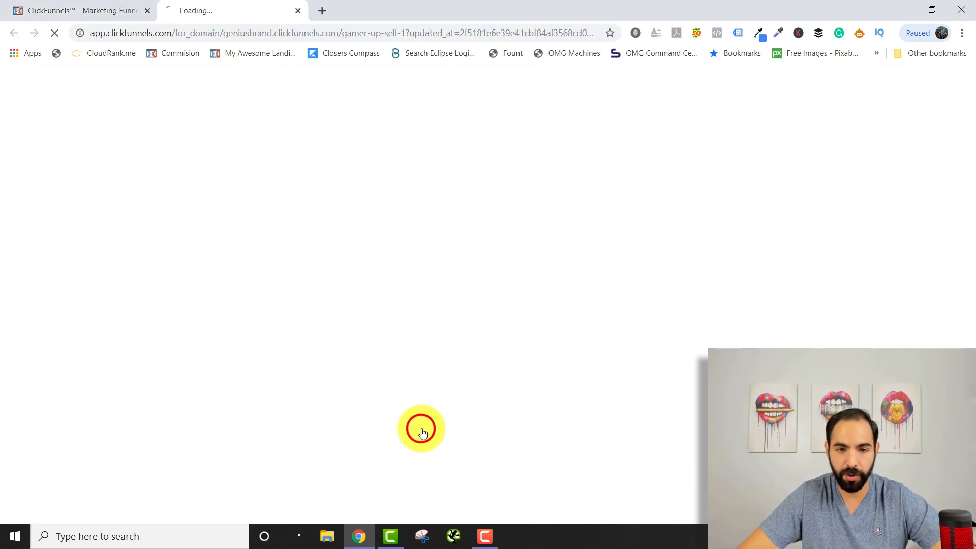
pyautogui.scroll(-3, 360, 348)
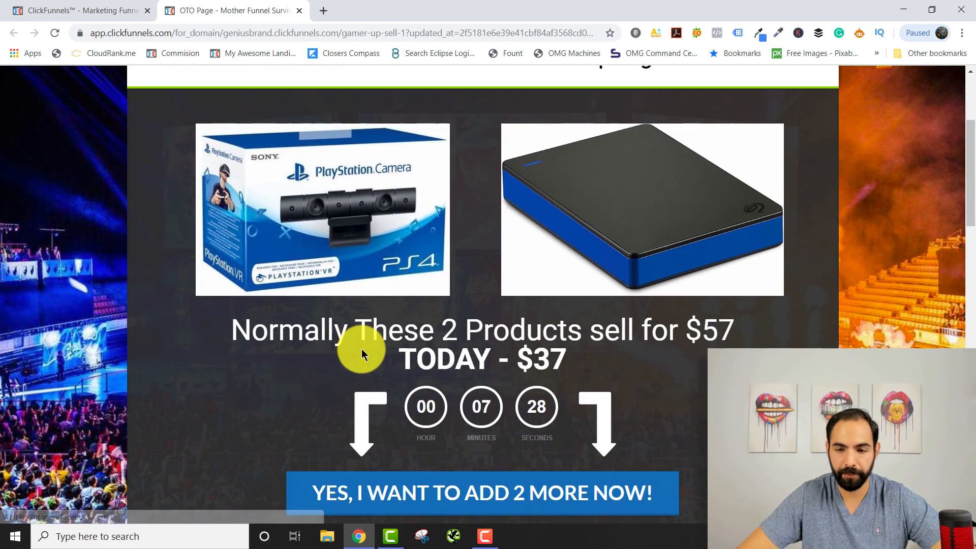
pyautogui.scroll(4, 361, 349)
pyautogui.scroll(-3, 457, 330)
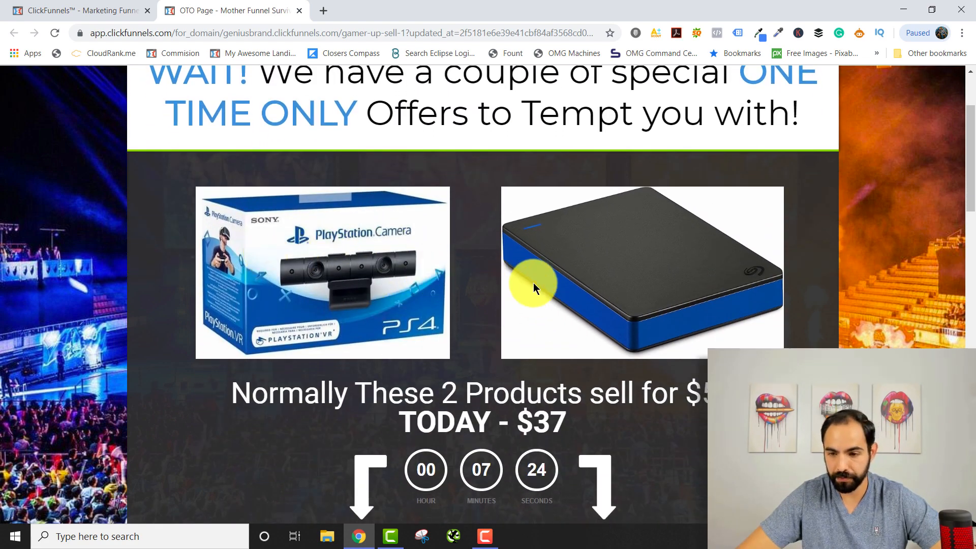
pyautogui.scroll(-4, 599, 254)
pyautogui.scroll(4, 610, 175)
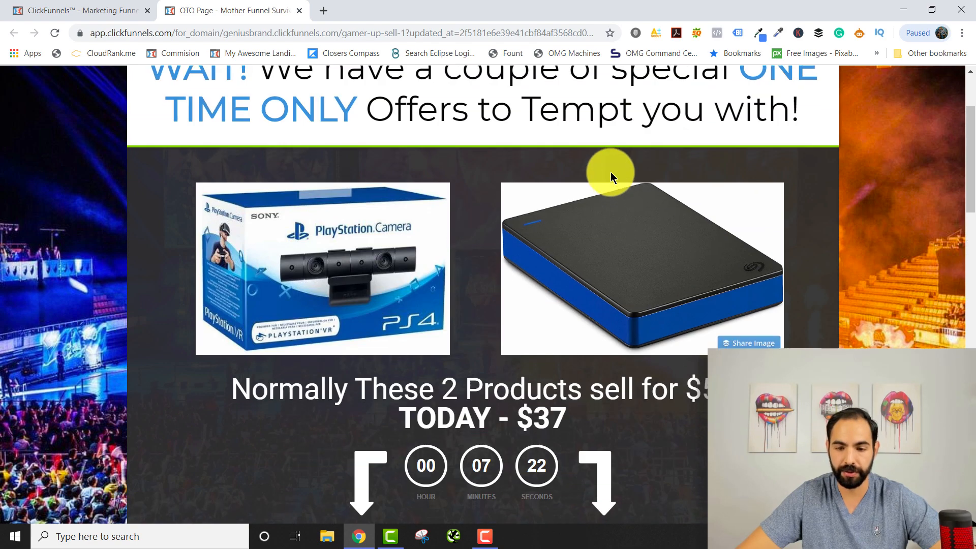
pyautogui.scroll(-2, 612, 183)
pyautogui.scroll(-1, 612, 187)
pyautogui.scroll(3, 661, 315)
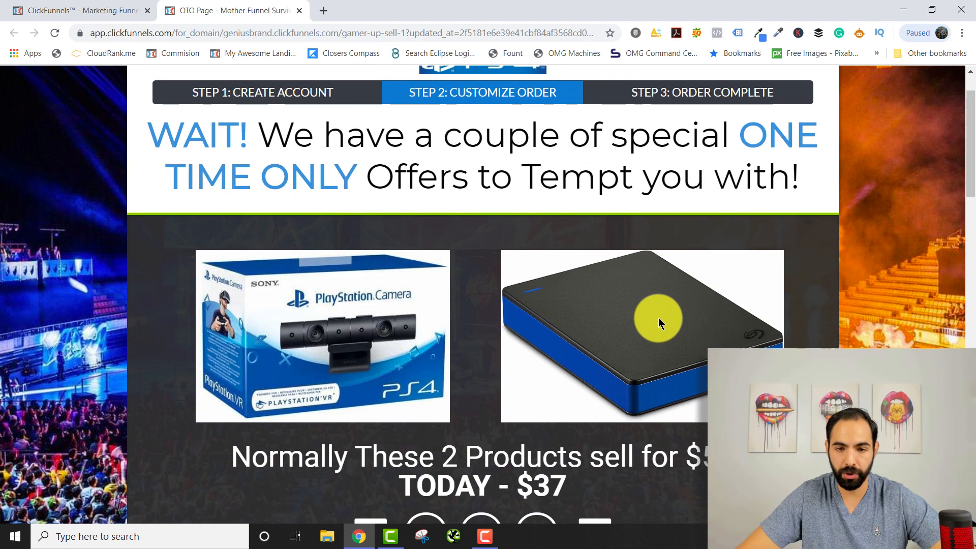
pyautogui.scroll(1, 639, 320)
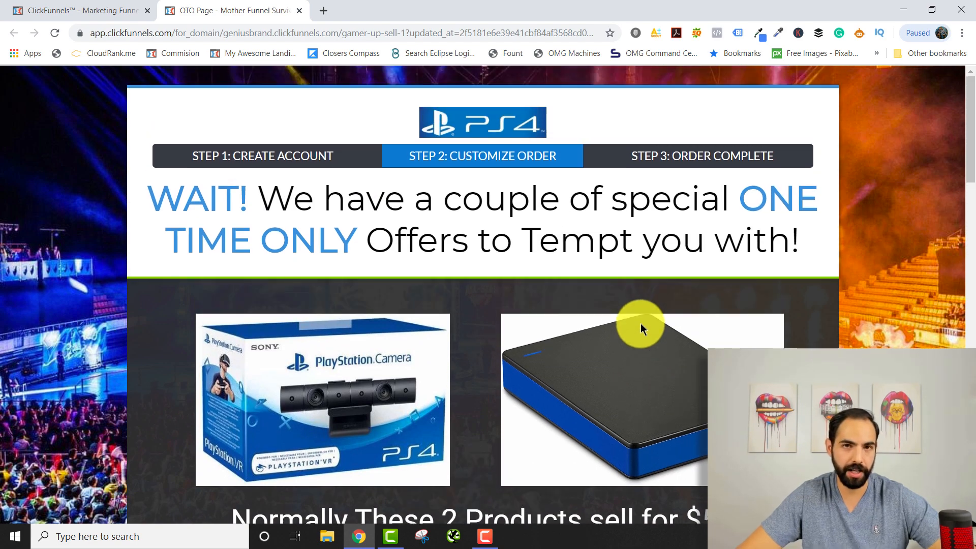
pyautogui.click(299, 10)
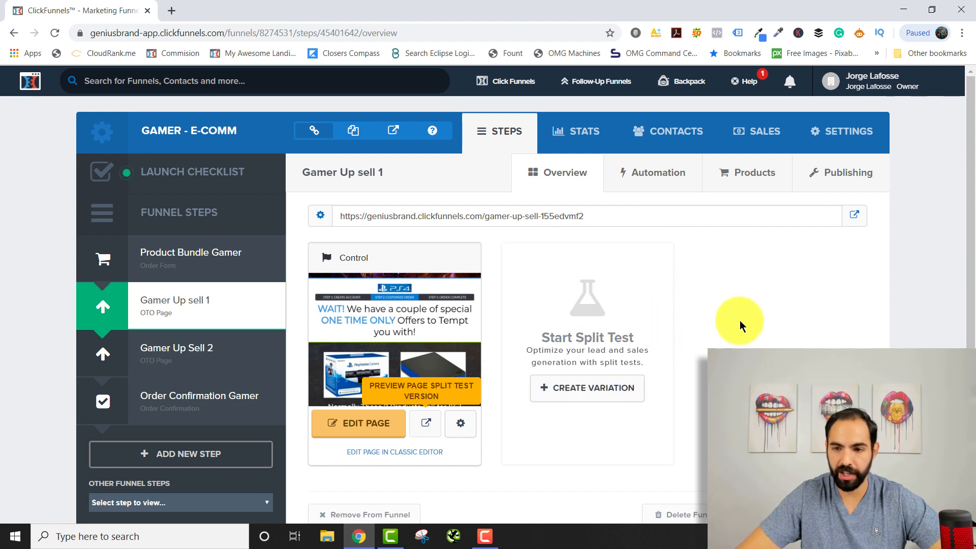
# - Add a product to the Gamer Up sell 1 step as a one-time sale collected through Stripe
pyautogui.click(756, 319)
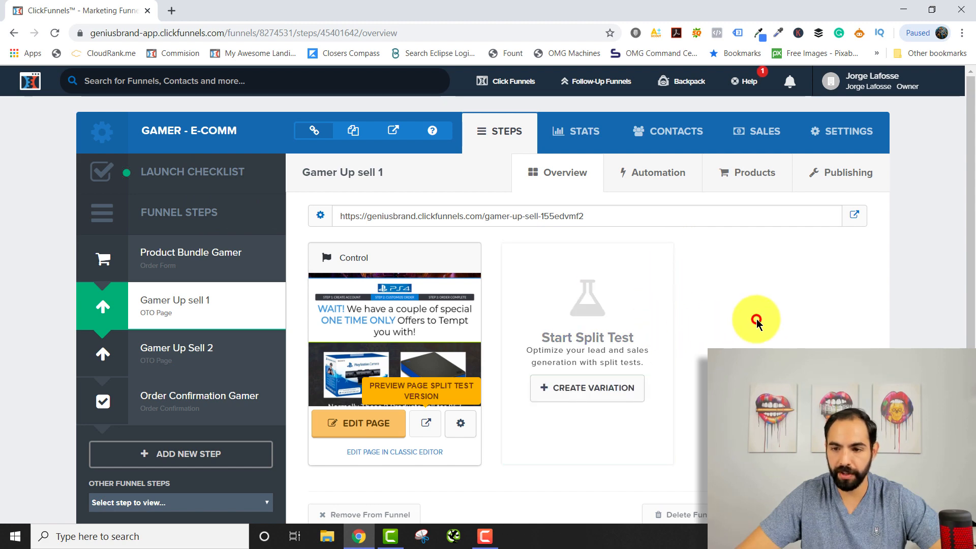
pyautogui.click(745, 180)
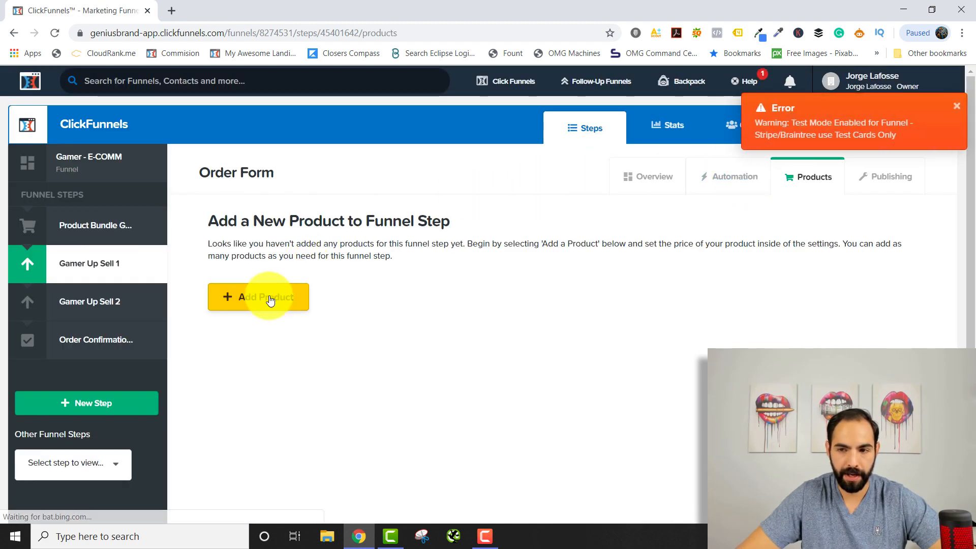
pyautogui.click(266, 297)
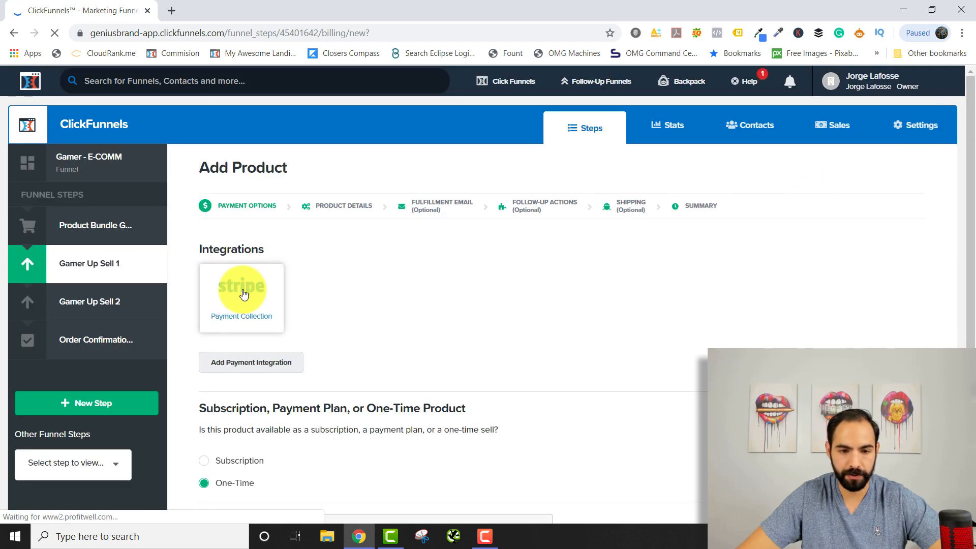
pyautogui.click(241, 291)
pyautogui.scroll(-5, 451, 305)
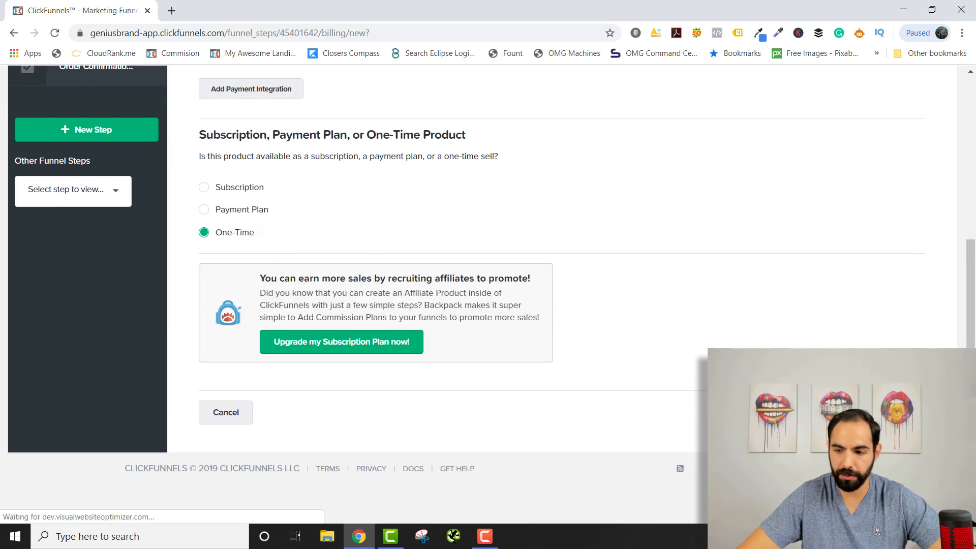
pyautogui.click(886, 412)
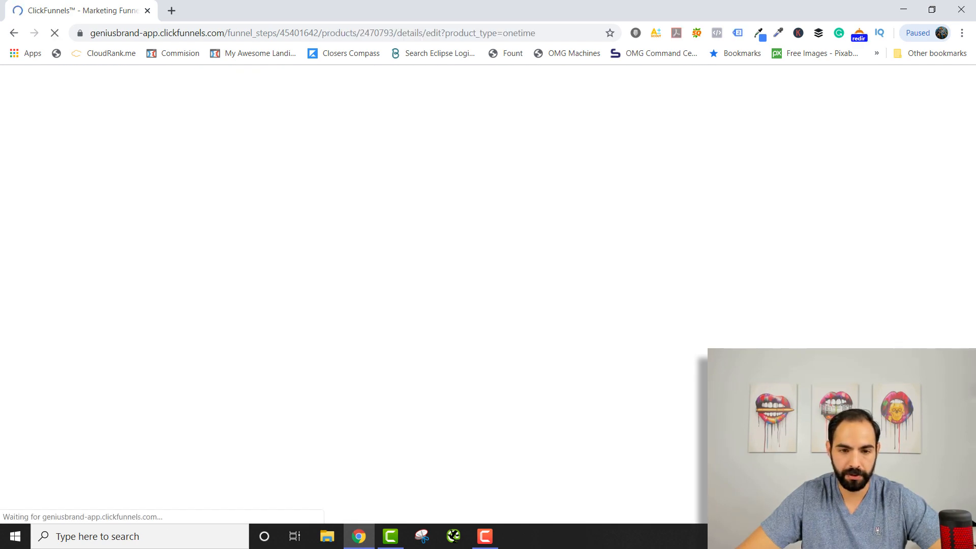
# - Name the new product Upsell Bundle, set its price to 297, and save the product details with the bump and quantity limit off
pyautogui.click(404, 282)
pyautogui.tripleClick(404, 282)
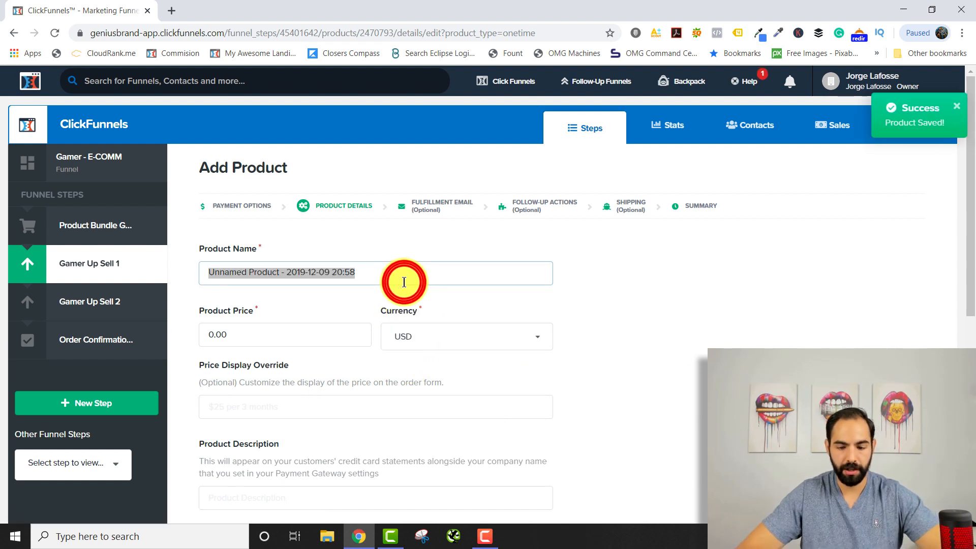
pyautogui.write('Upsell Bundle')
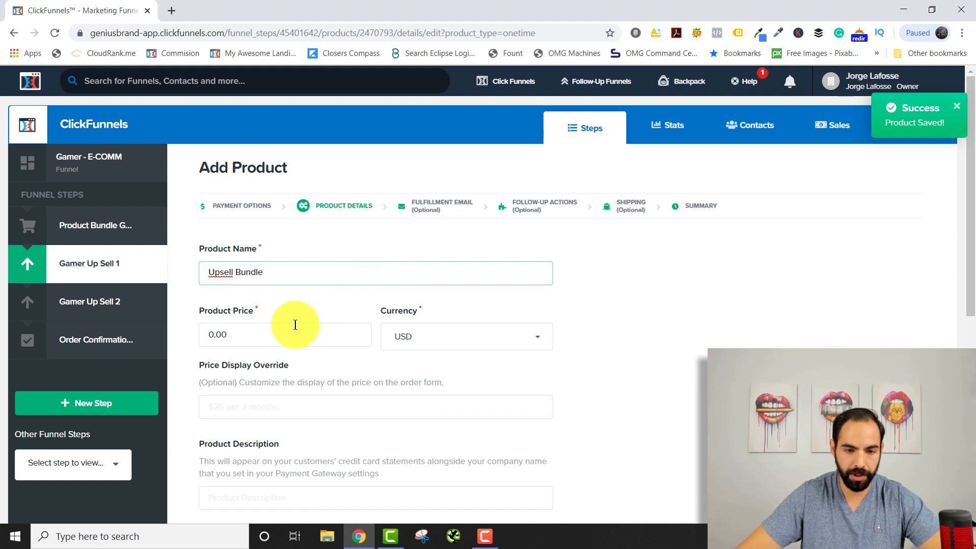
pyautogui.click(279, 334)
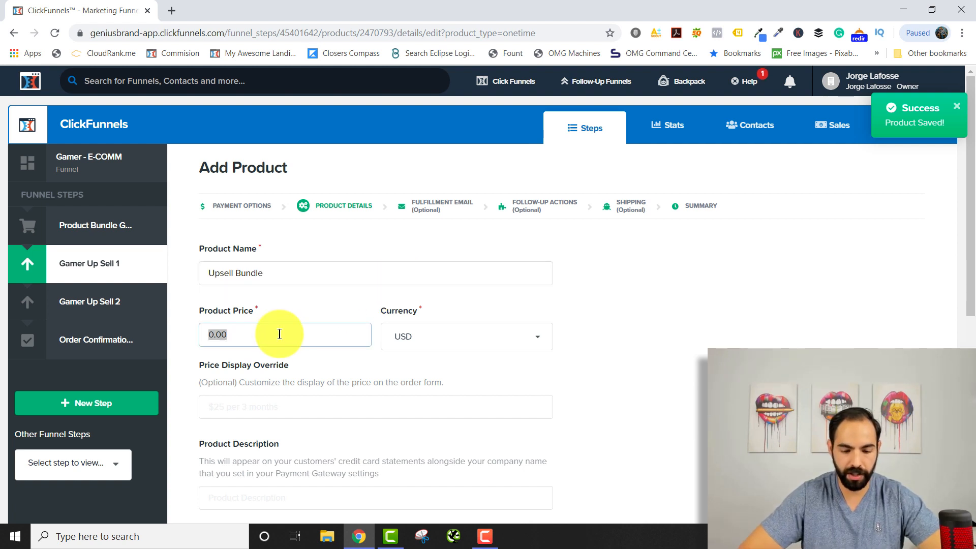
pyautogui.write('297')
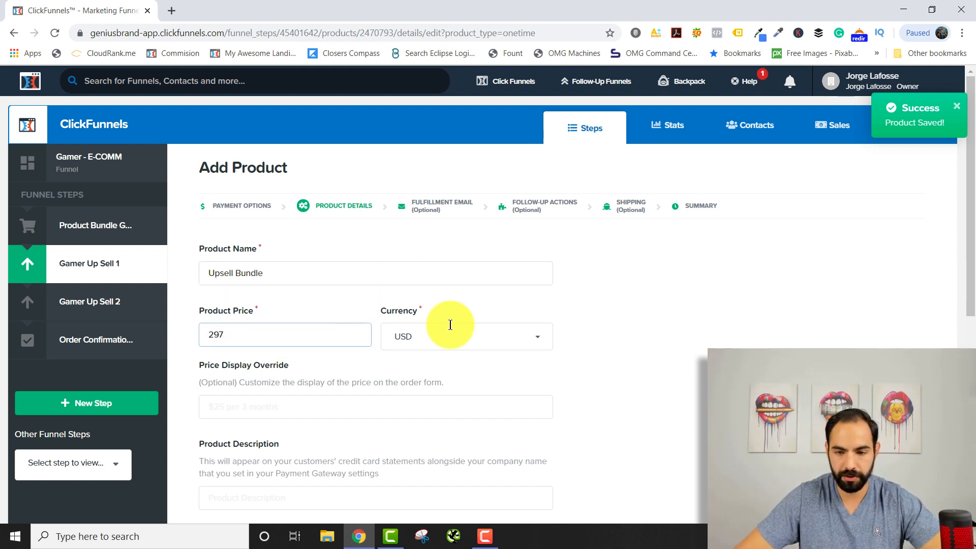
pyautogui.click(648, 347)
pyautogui.scroll(-7, 608, 360)
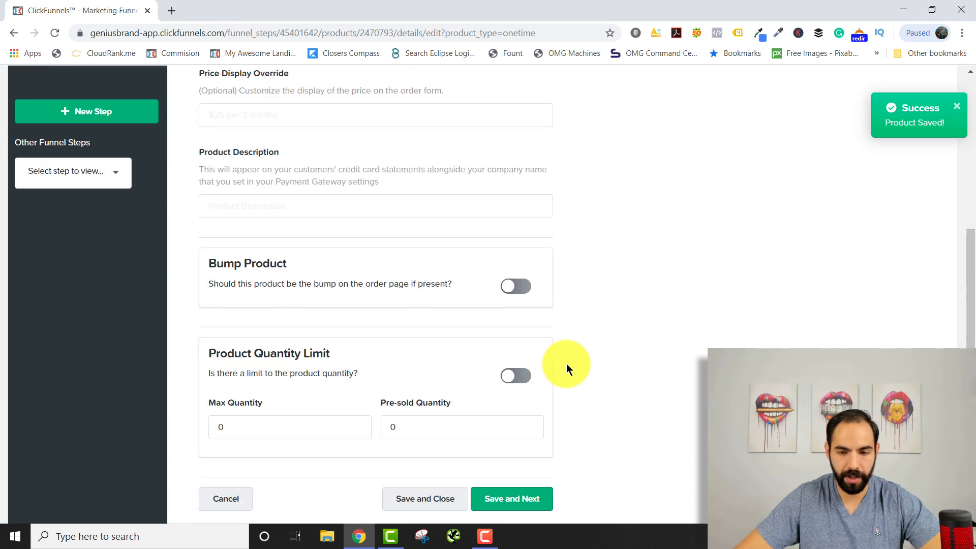
pyautogui.click(687, 227)
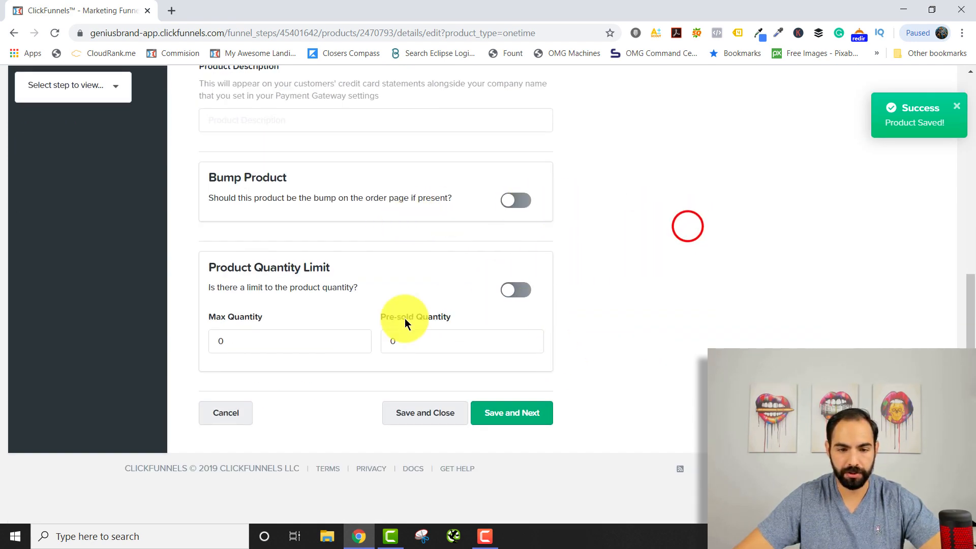
pyautogui.click(660, 369)
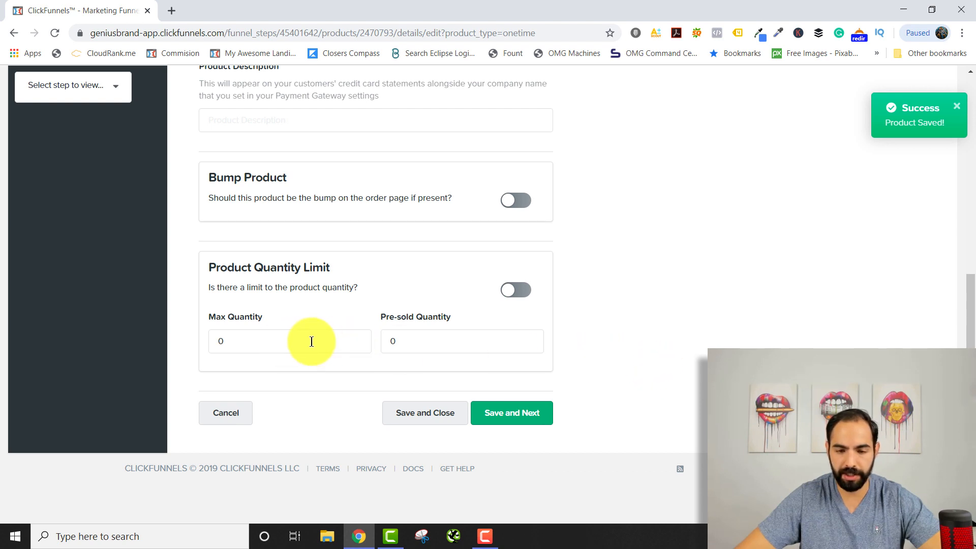
pyautogui.click(522, 412)
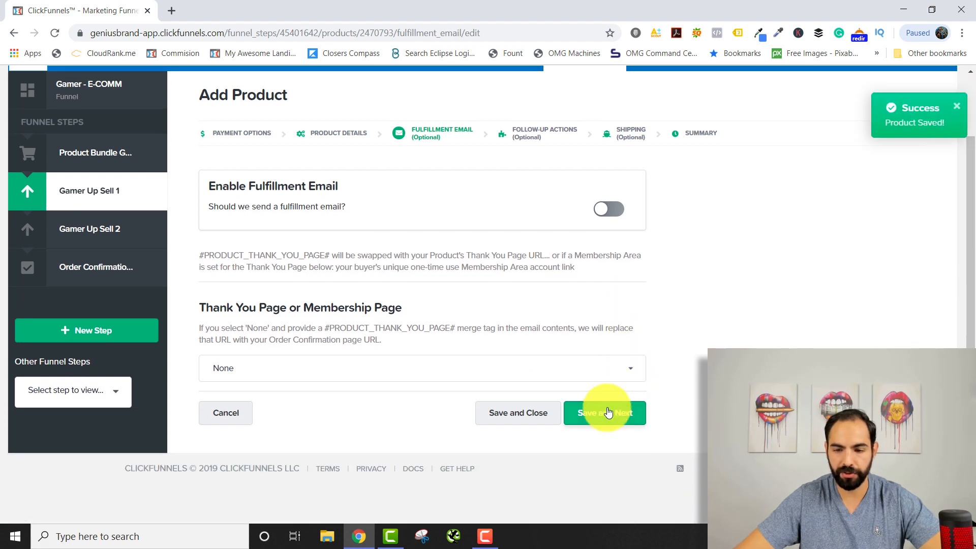
# - Save the product with fulfillment email, follow-up action and physical shipping left off, and return to the Gamer Up Sell 1 product list
pyautogui.click(608, 413)
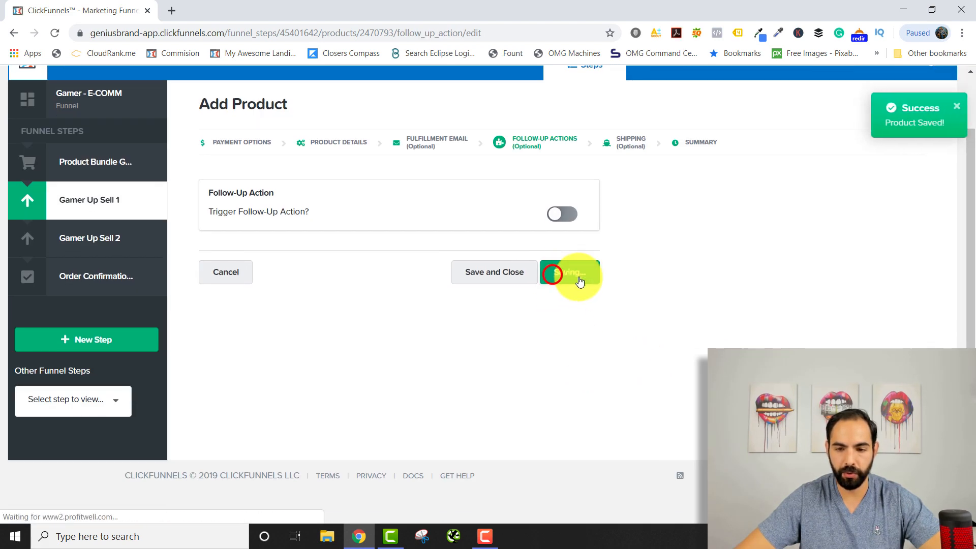
pyautogui.click(553, 275)
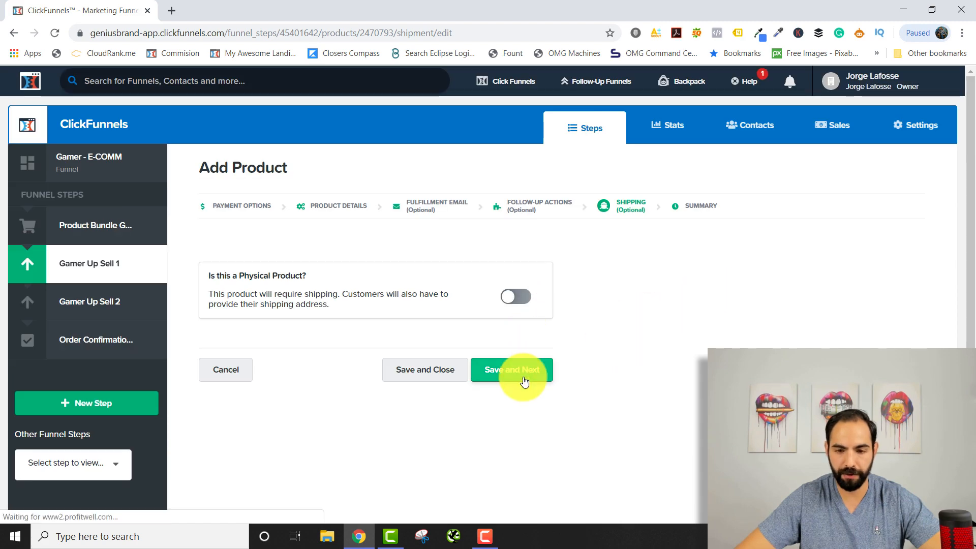
pyautogui.click(524, 371)
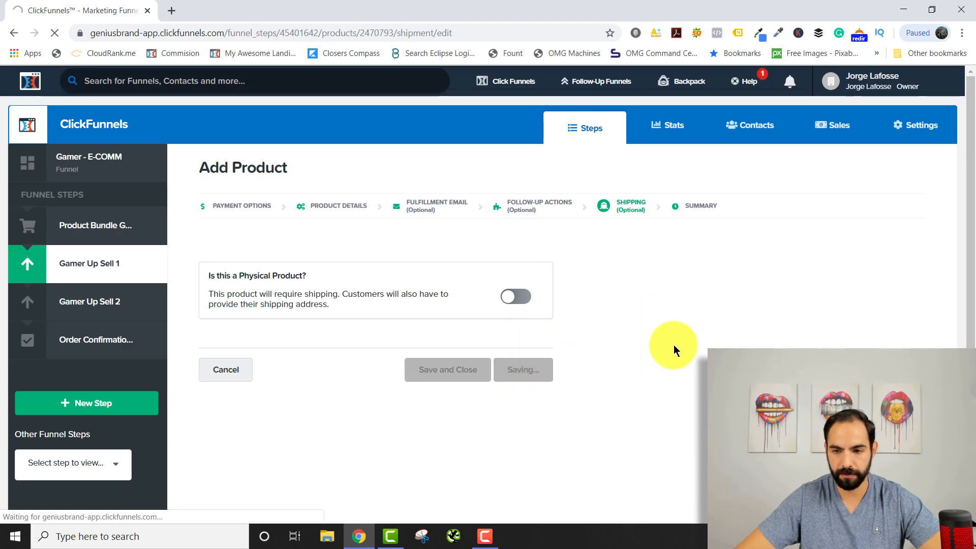
pyautogui.scroll(-4, 602, 364)
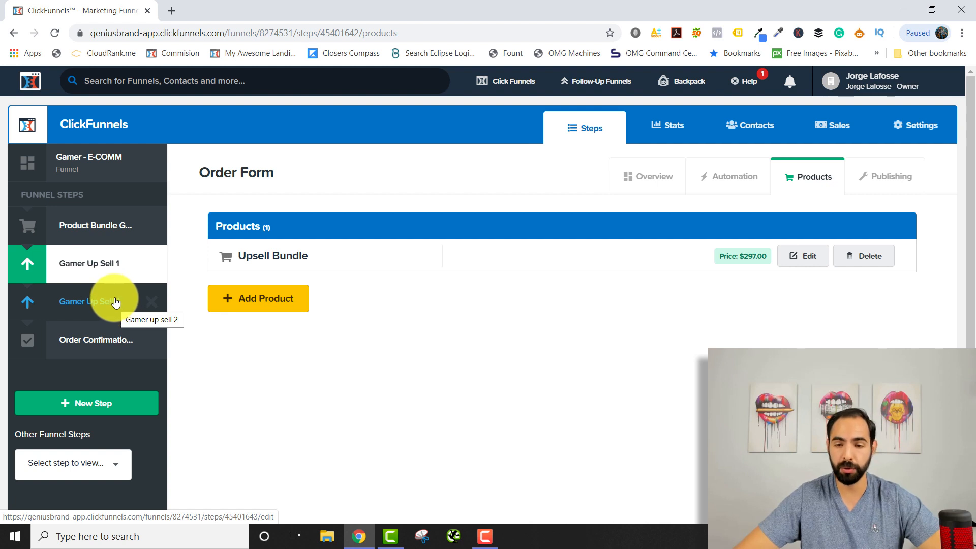
pyautogui.click(529, 373)
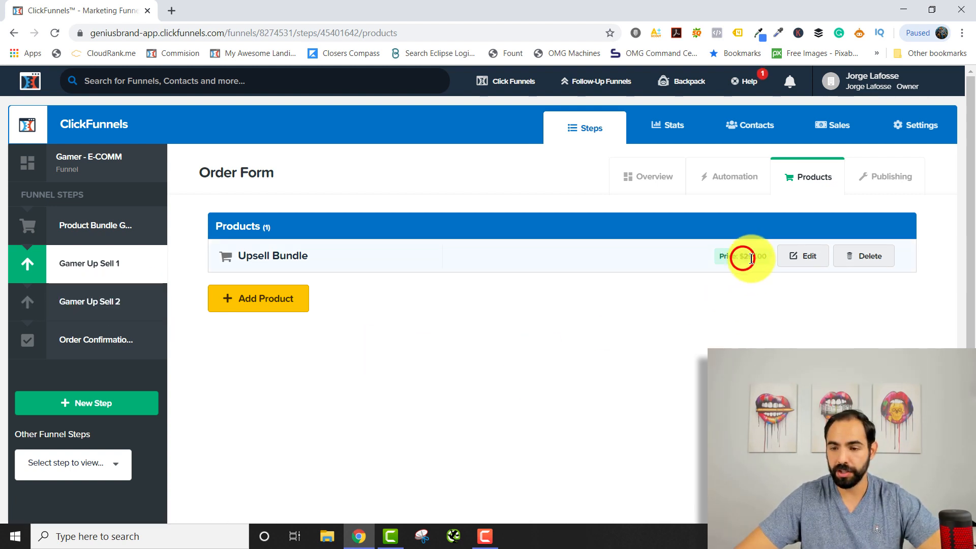
pyautogui.click(736, 323)
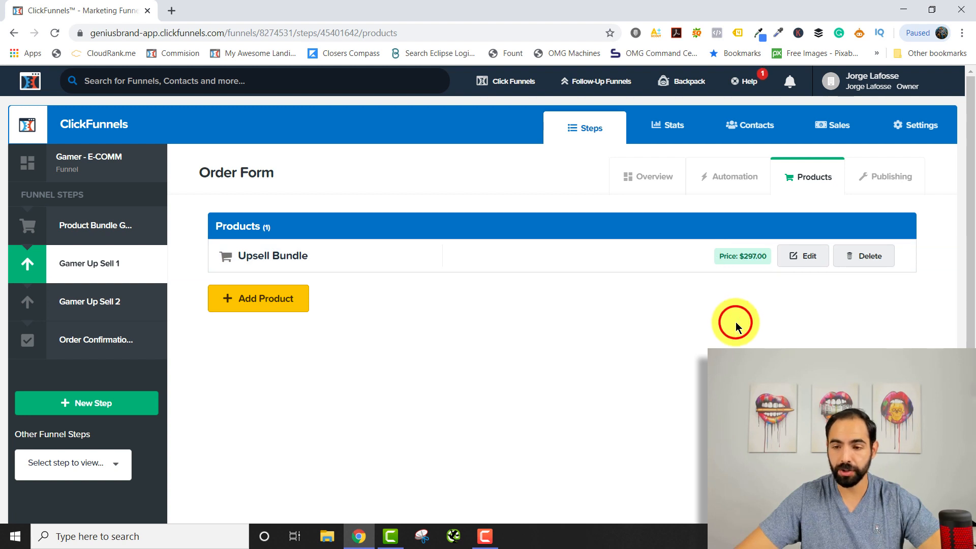